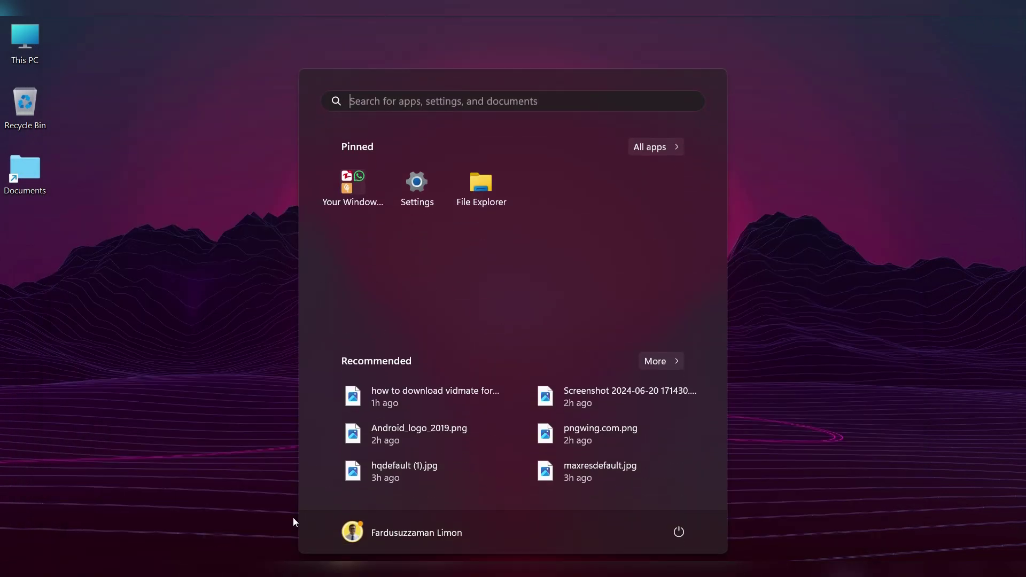
Step: Search the Start menu for 'windows features'
text(windows features)
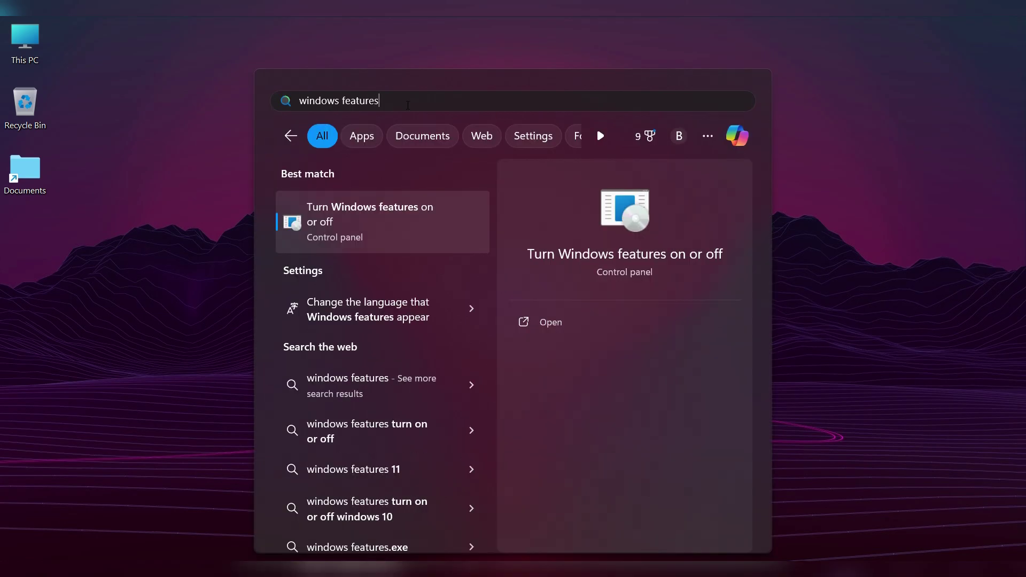
Step: Enable Windows Hypervisor Platform and Virtual Machine Platform in Windows Features and apply the changes
click(412, 230)
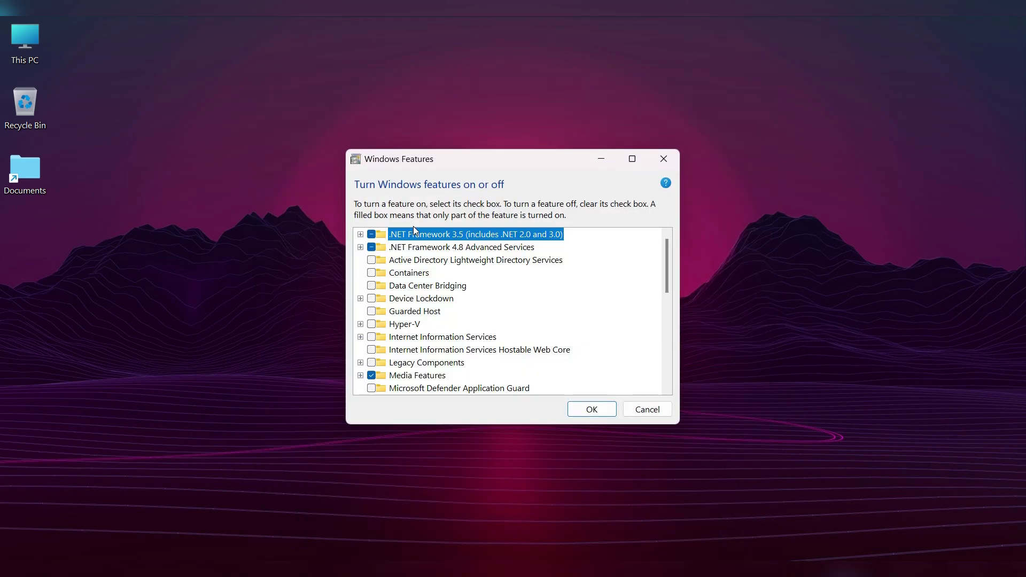
drag(668, 256, 666, 358)
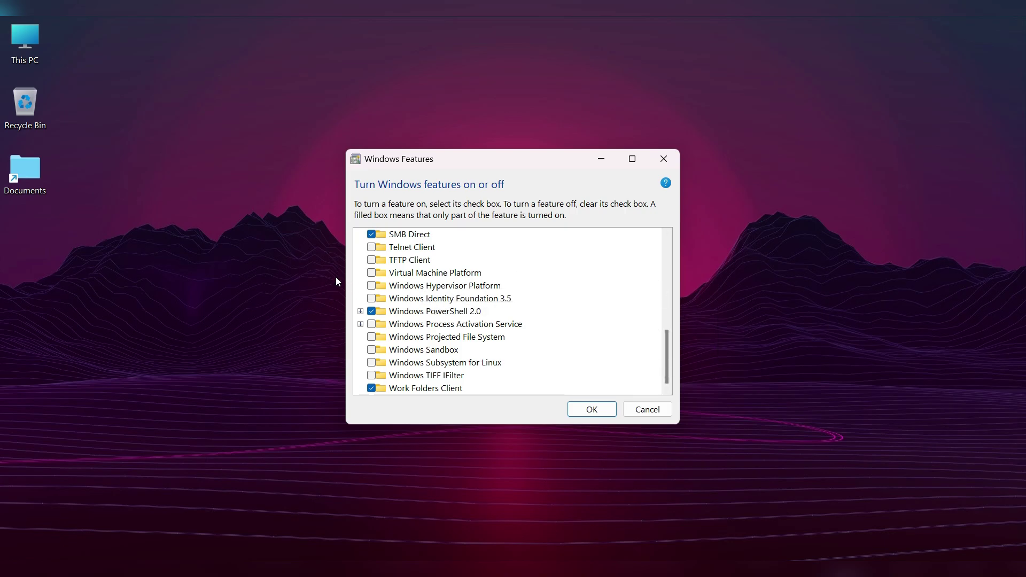
click(371, 285)
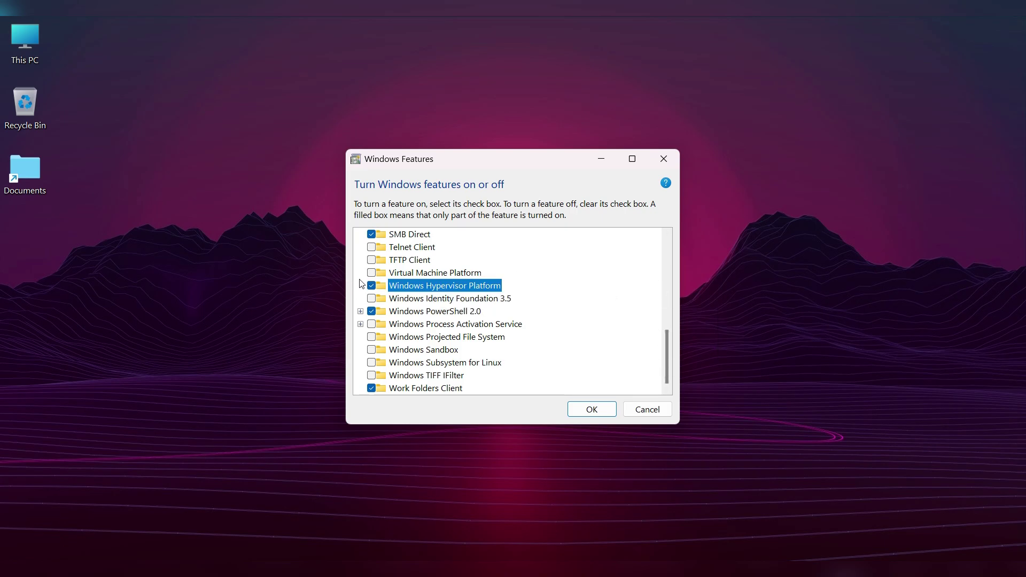
click(371, 273)
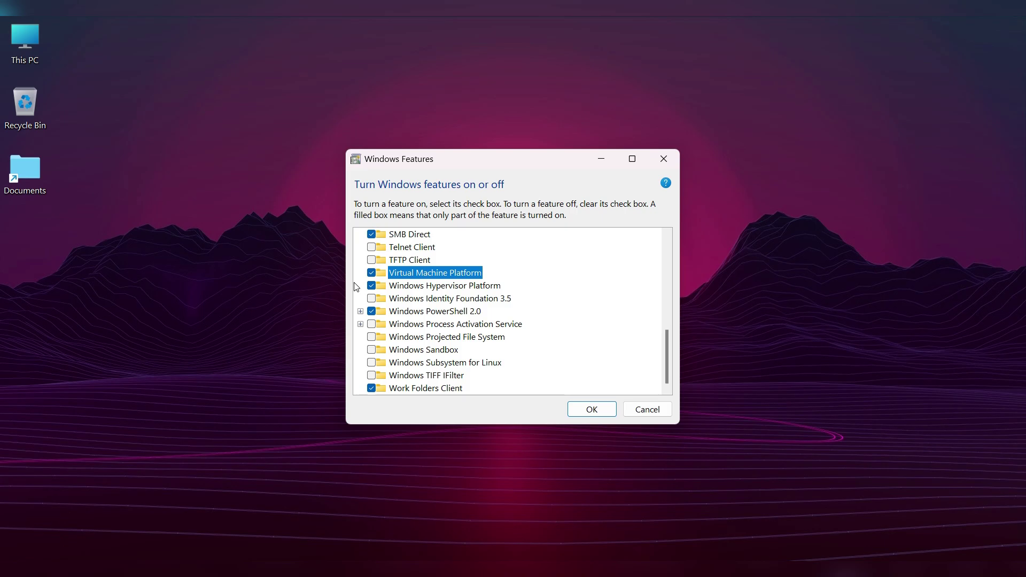
click(599, 412)
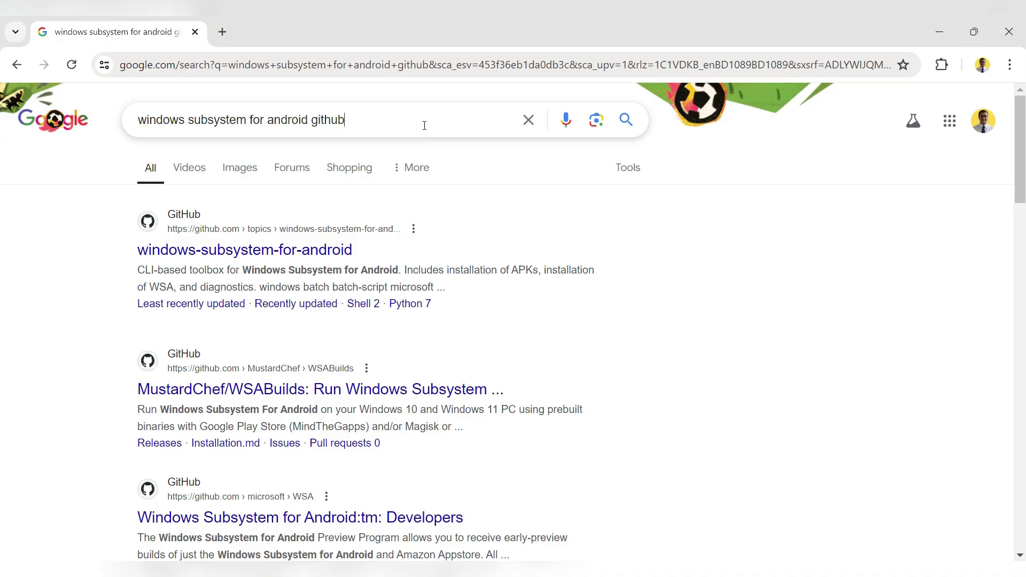
Step: Rerun the 'windows subsystem for android github' search and open MustardChef/WSABuilds' download table
click(425, 125)
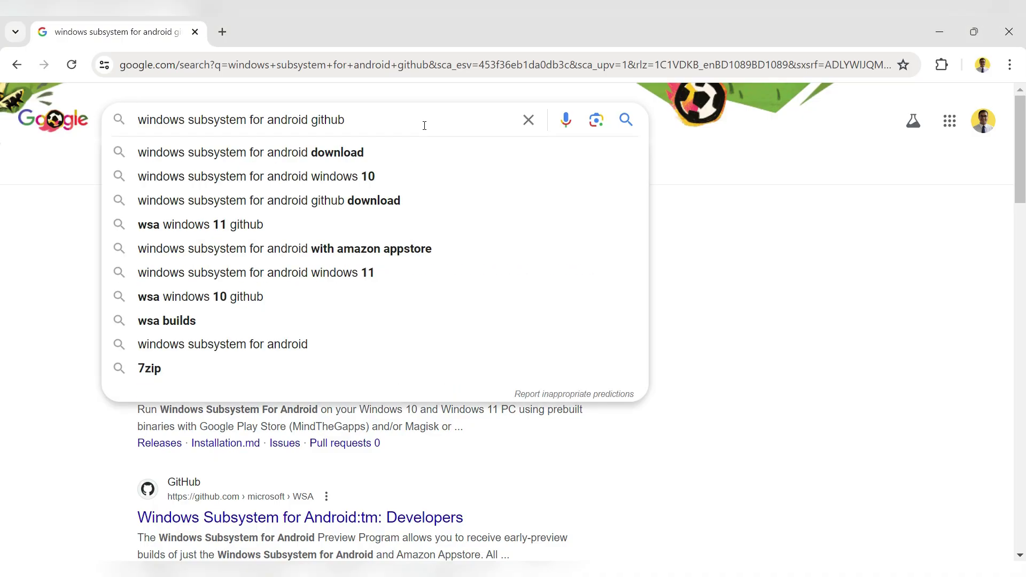
key(Return)
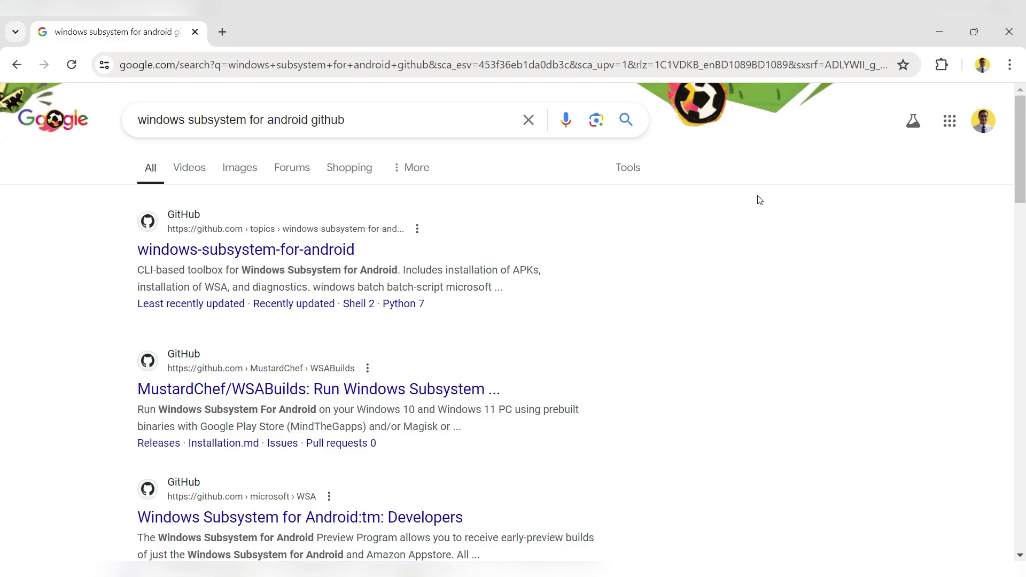
click(301, 250)
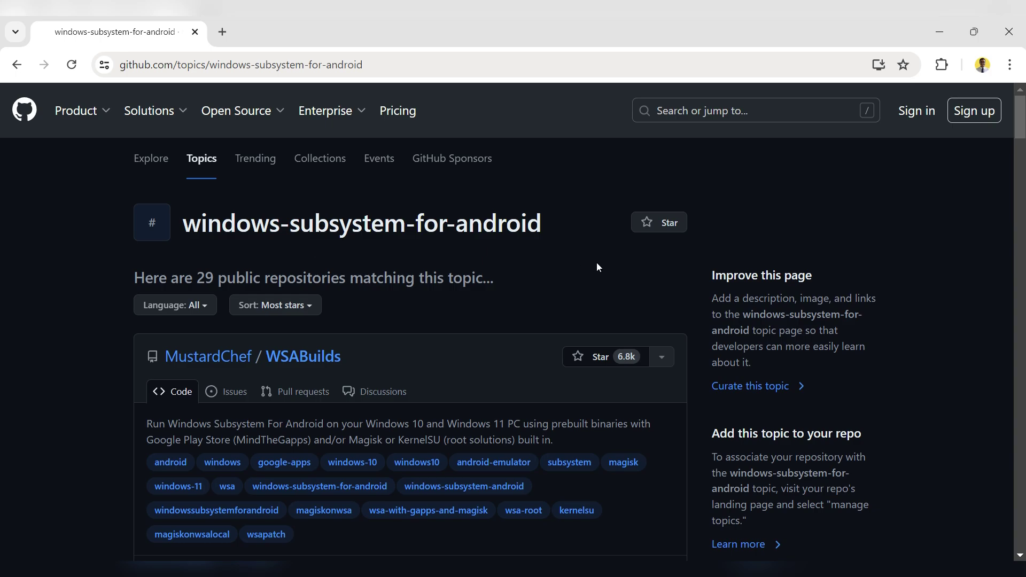
click(320, 362)
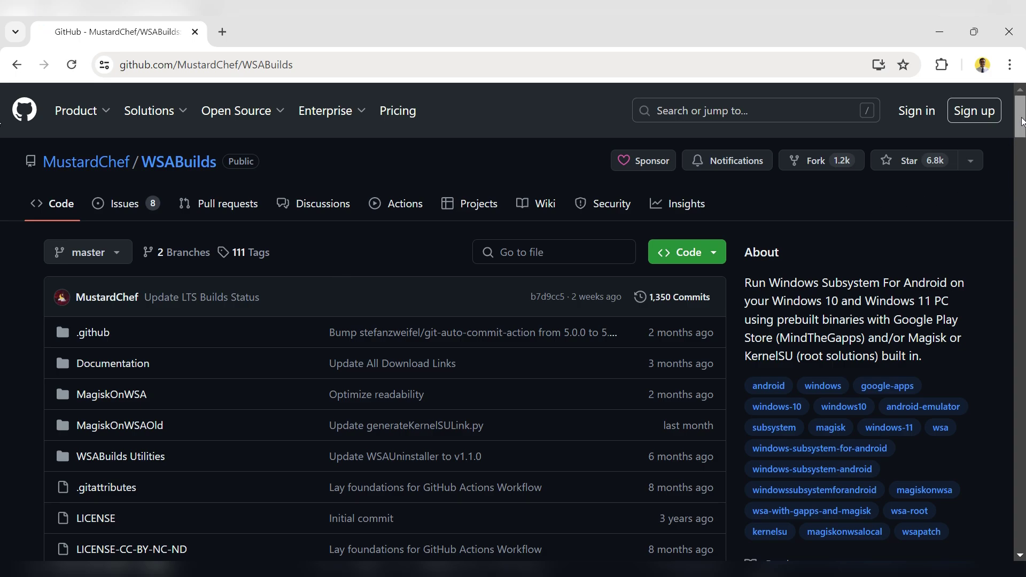
scroll(5, 214, down, 20)
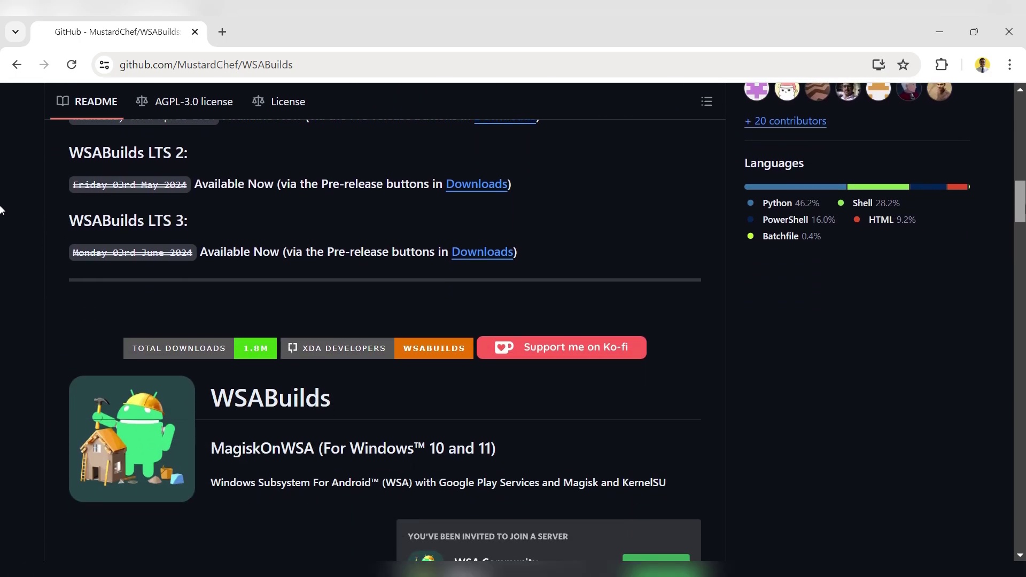
scroll(1, 235, down, 10)
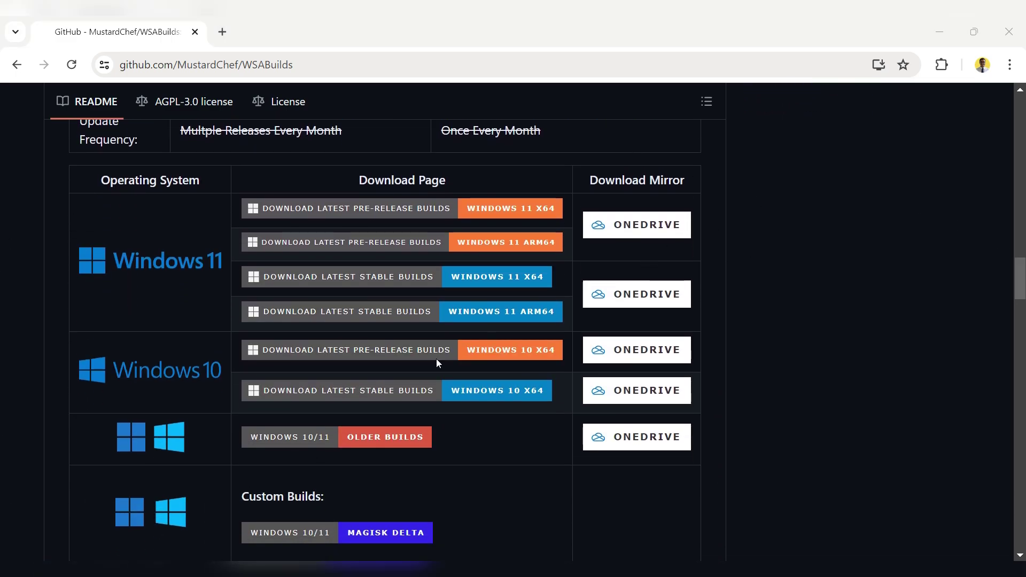
Step: Open the latest stable Windows 11 x64 WSABuilds release and scroll to its assets
click(798, 313)
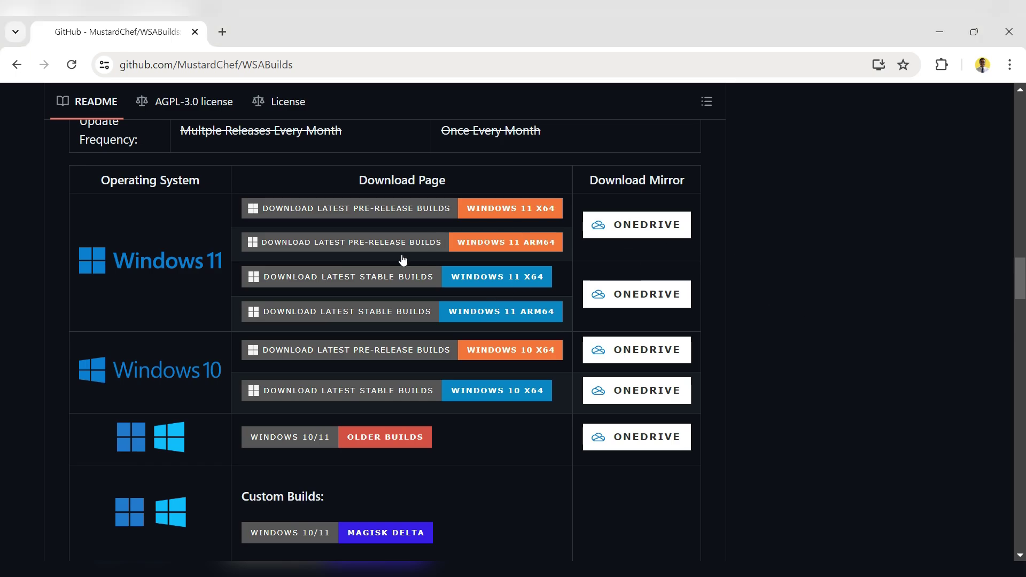
click(368, 278)
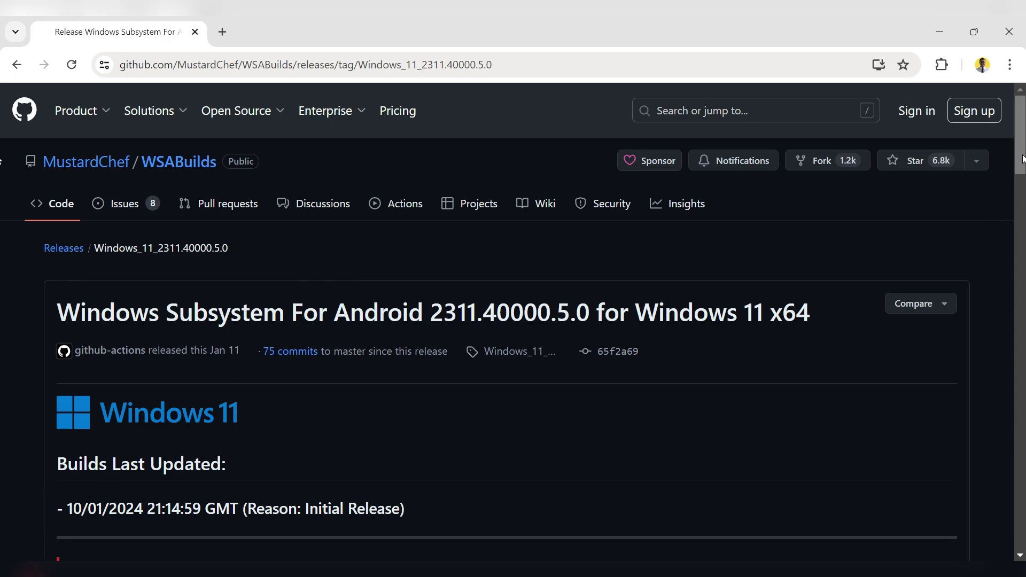
drag(1021, 155, 1022, 542)
scroll(2, 543, down, 2)
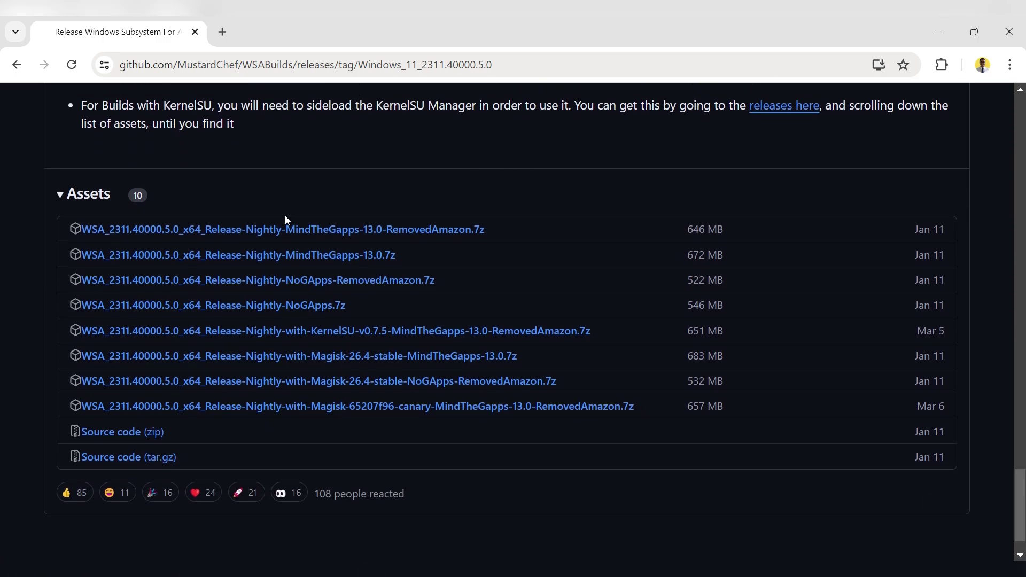
Step: Download the 646 MB MindTheGapps RemovedAmazon .7z archive and show it in its folder
click(288, 229)
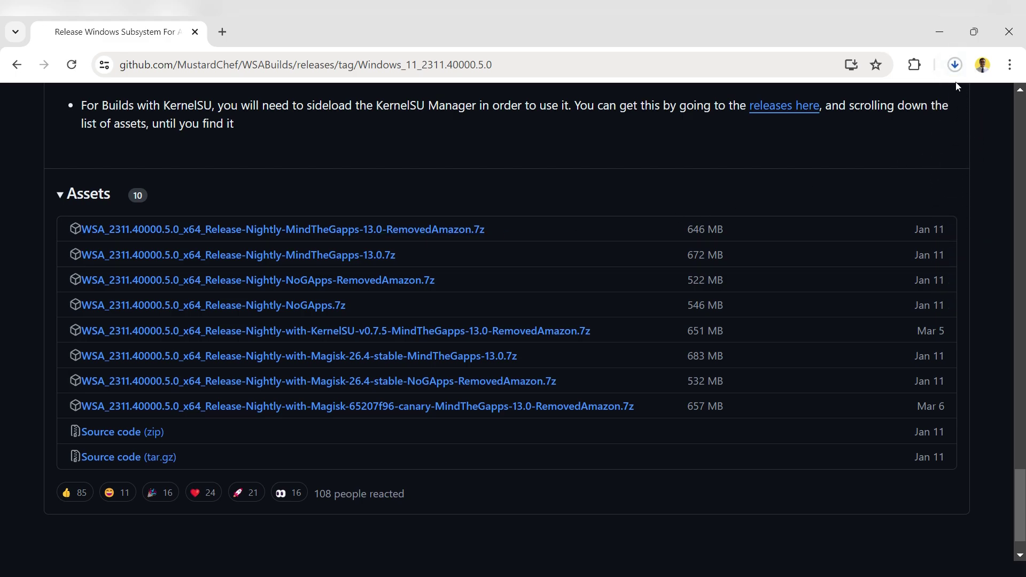
click(954, 64)
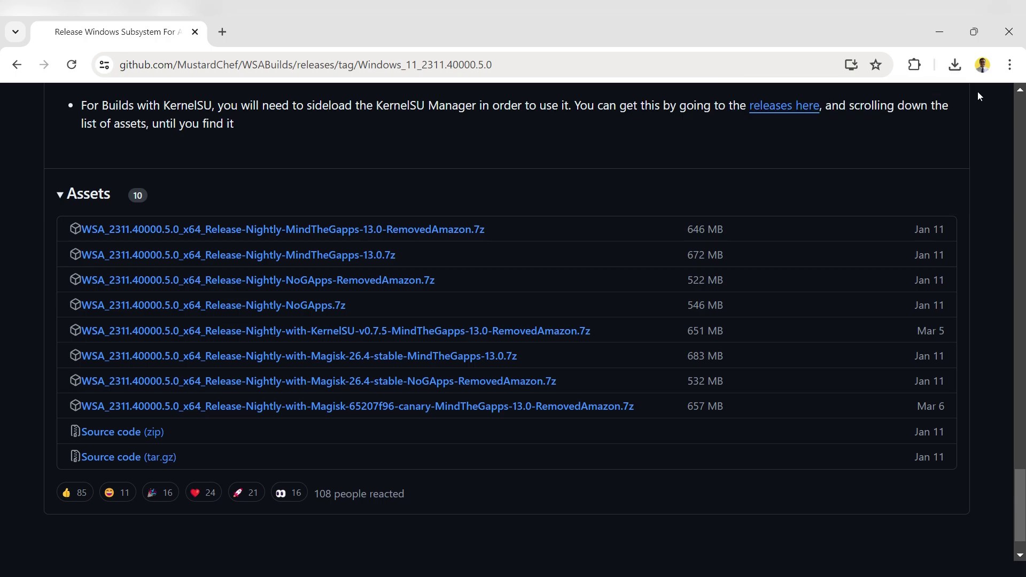
click(956, 66)
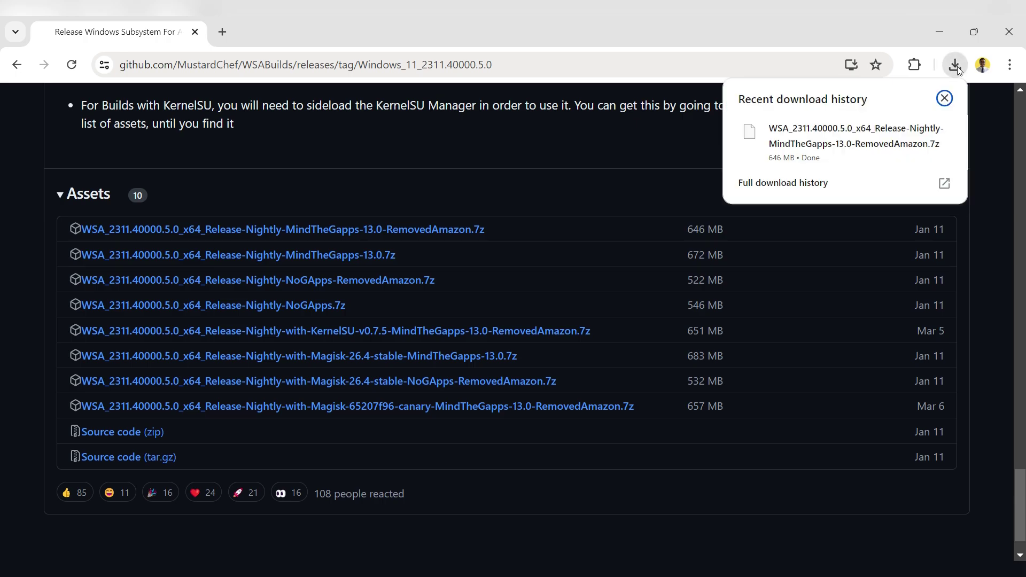
mouse_move(902, 133)
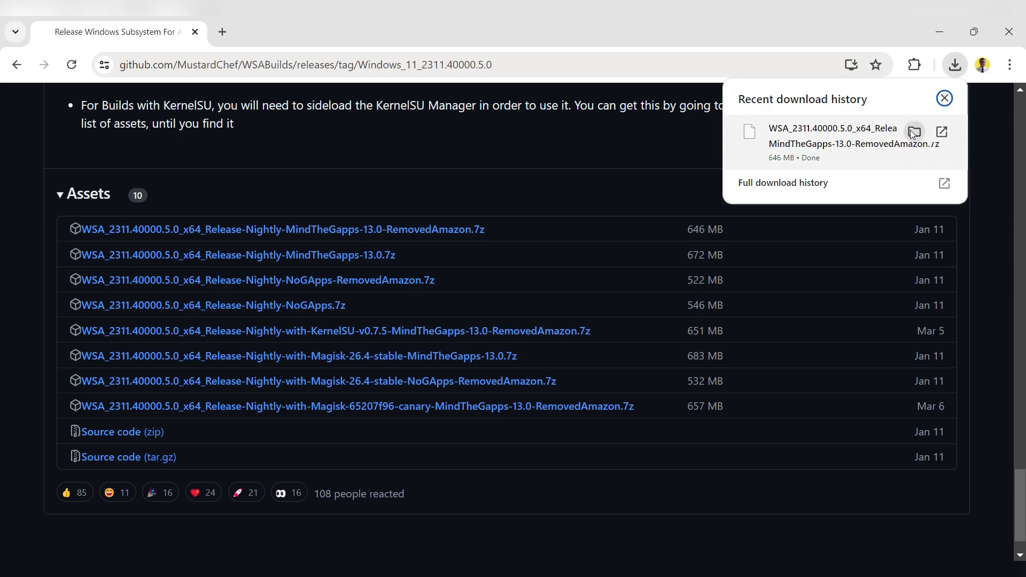
click(913, 131)
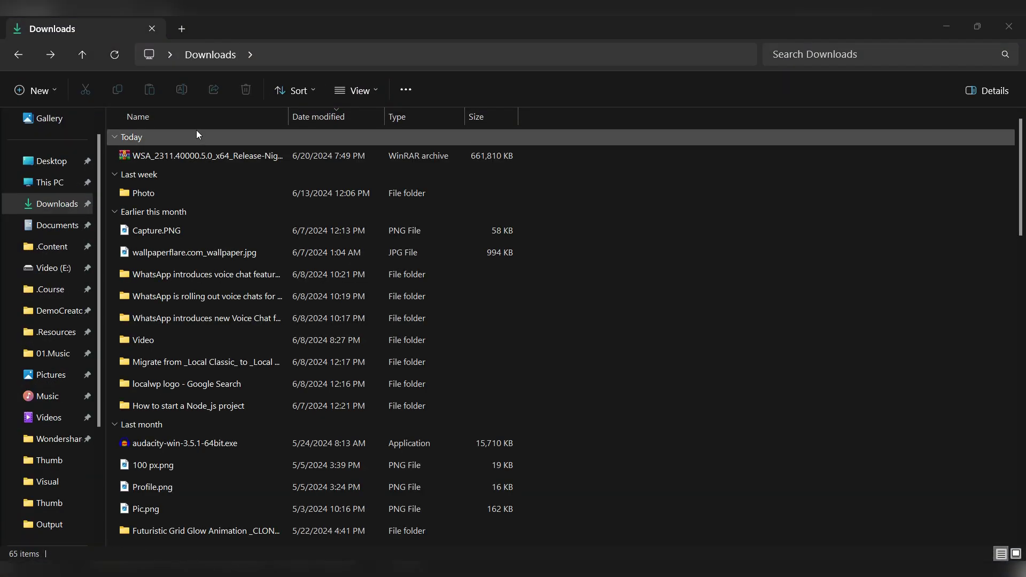
Step: Extract the WSA archive with WinRAR into a WSA_2311.40000.5.0_x64_Release-Nightly folder in Downloads
right_click(193, 155)
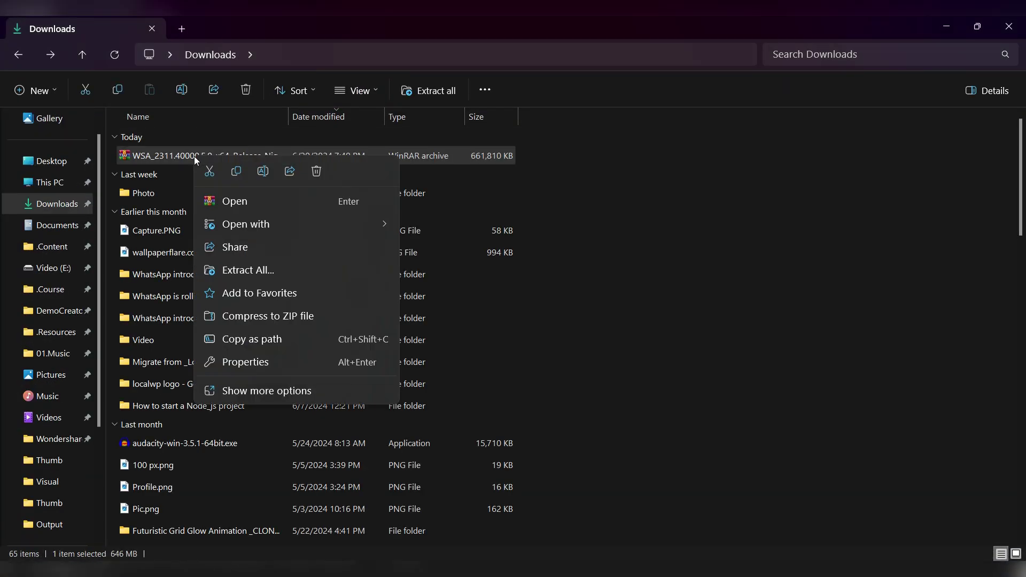
click(280, 392)
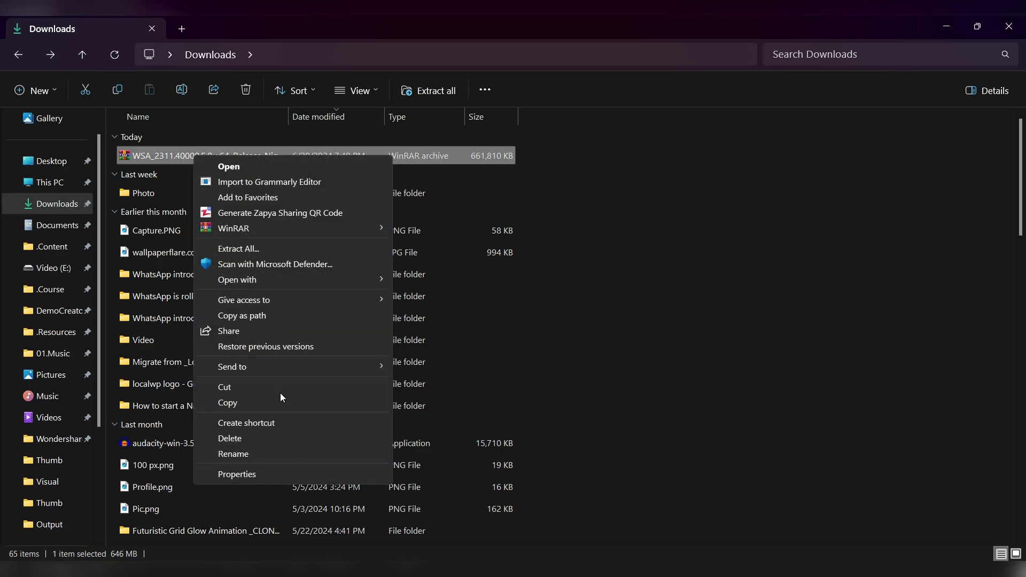
mouse_move(262, 229)
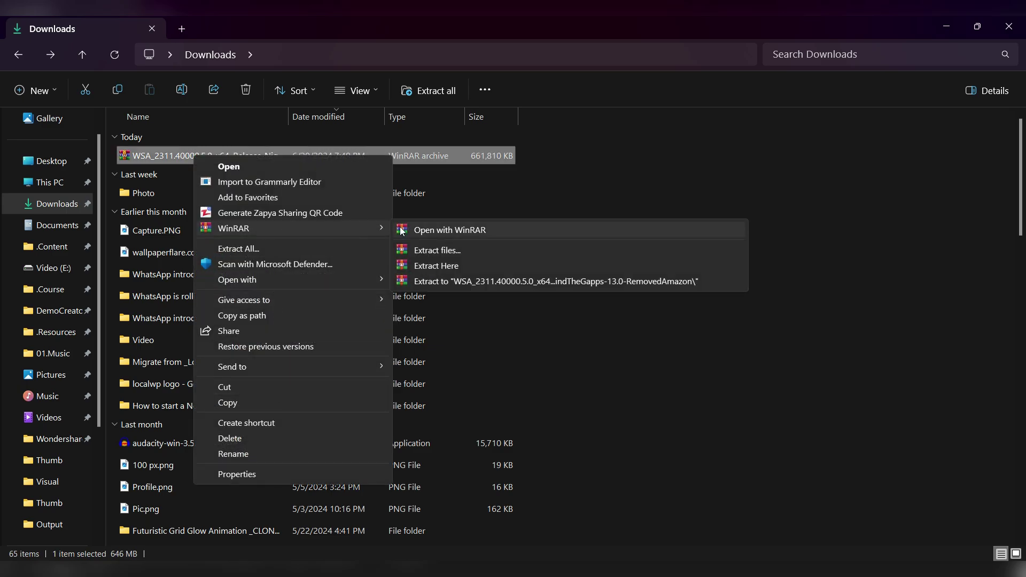
click(431, 251)
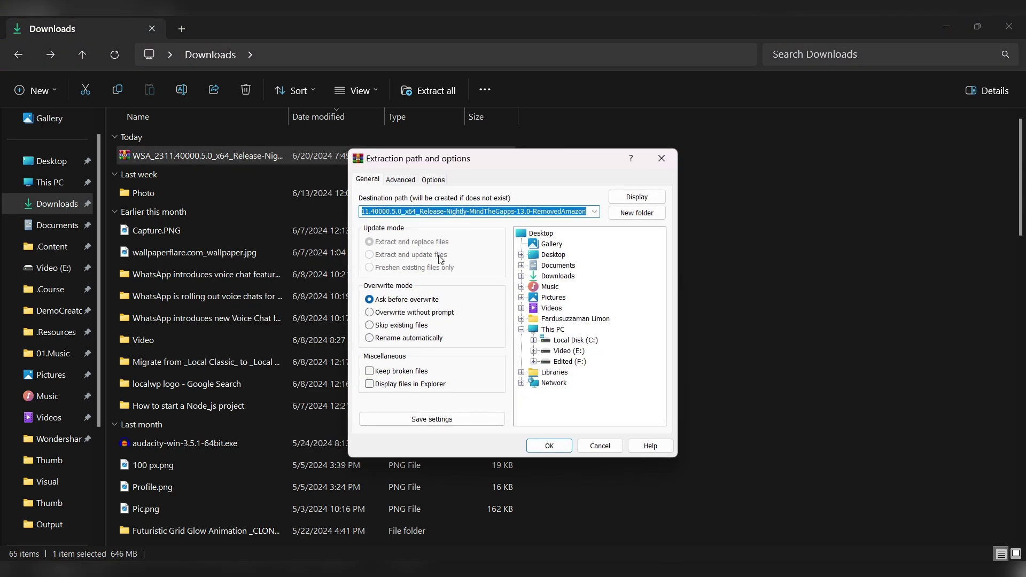
click(566, 447)
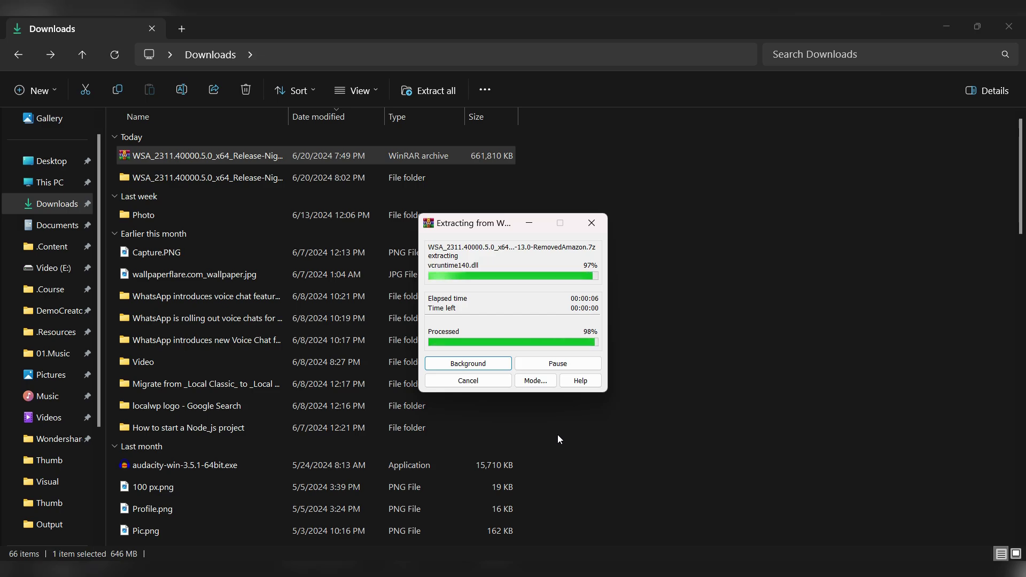
click(543, 423)
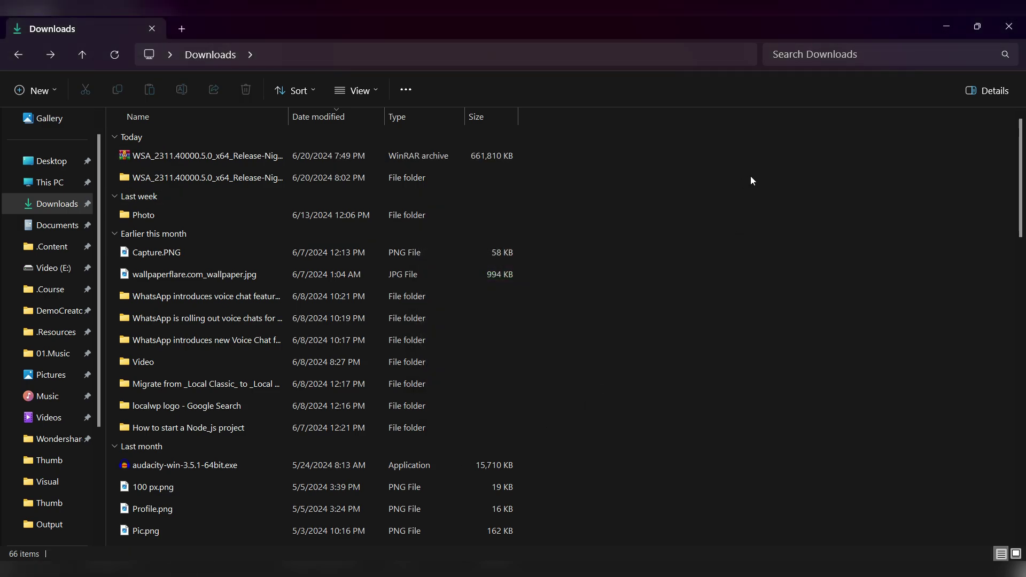
Step: Copy the extracted WSA_2311.40000.5.0_x64_Release-Nightly folder from Downloads and paste it into Documents
click(219, 178)
right_click(219, 178)
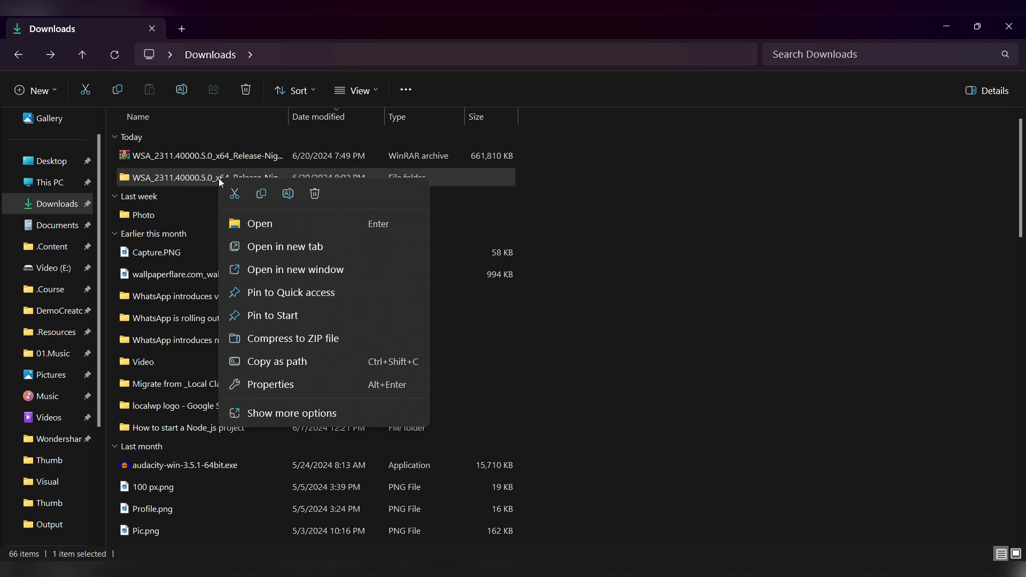
click(261, 194)
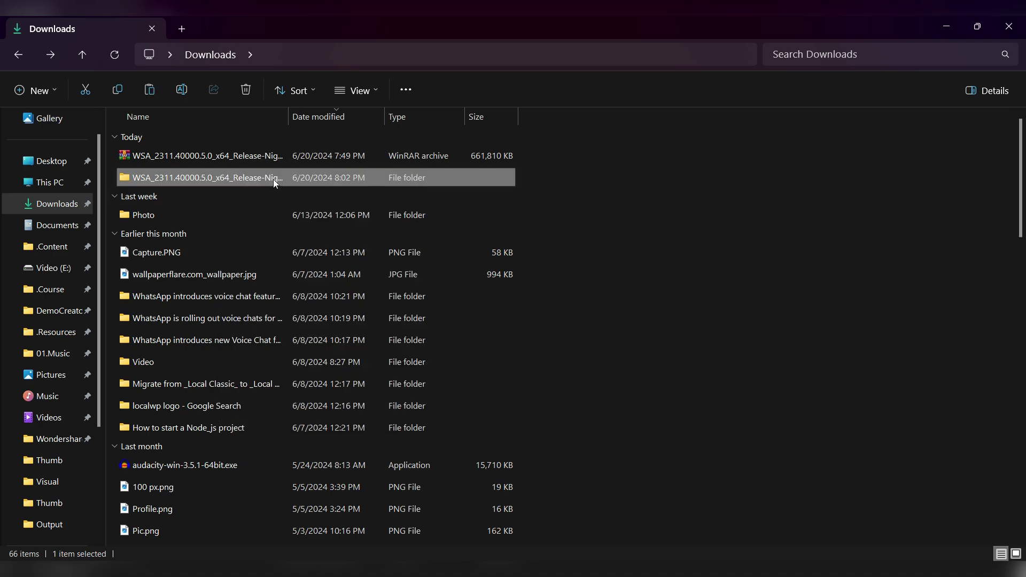
click(42, 234)
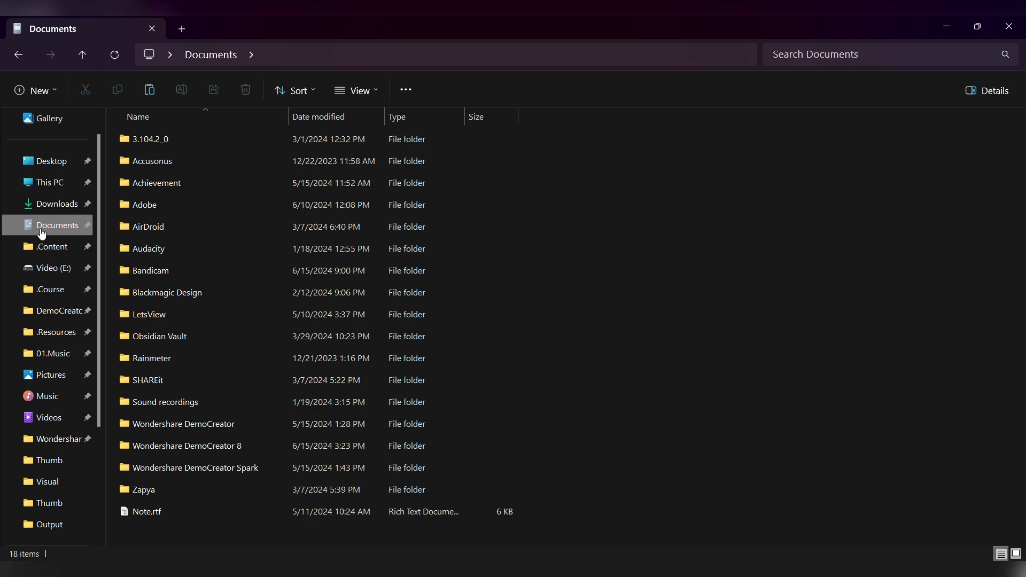
right_click(660, 297)
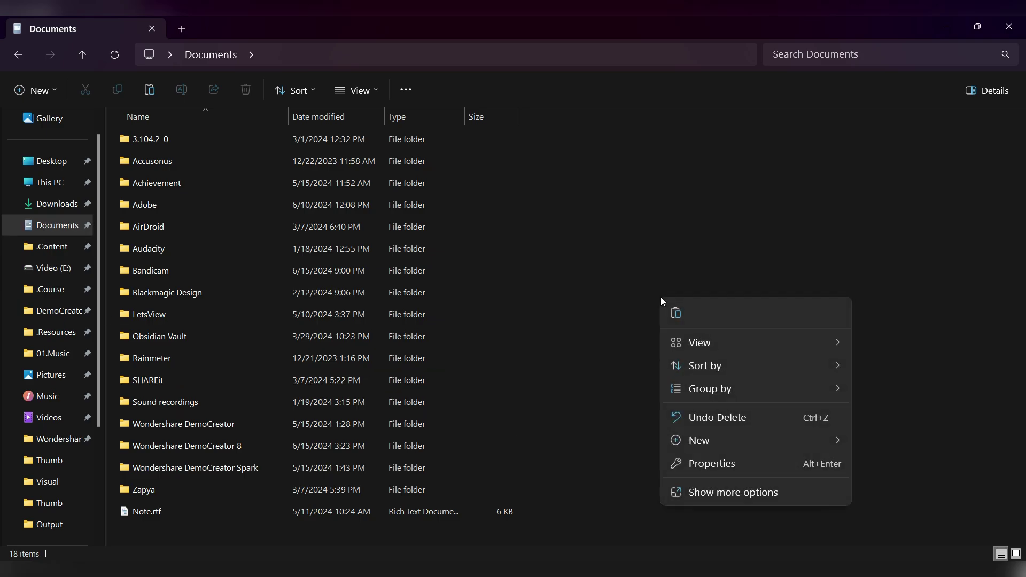
click(701, 492)
click(710, 392)
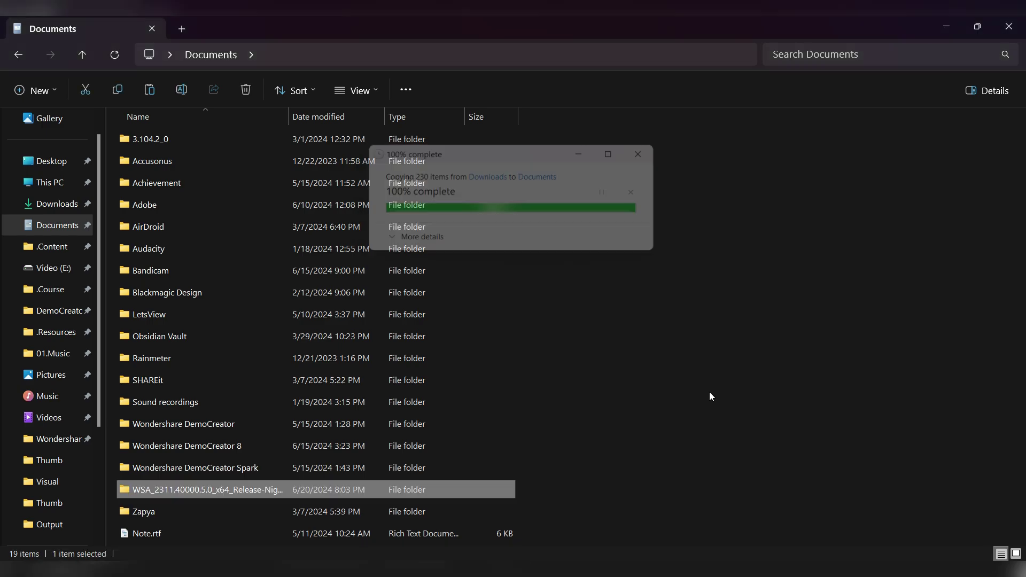
click(709, 323)
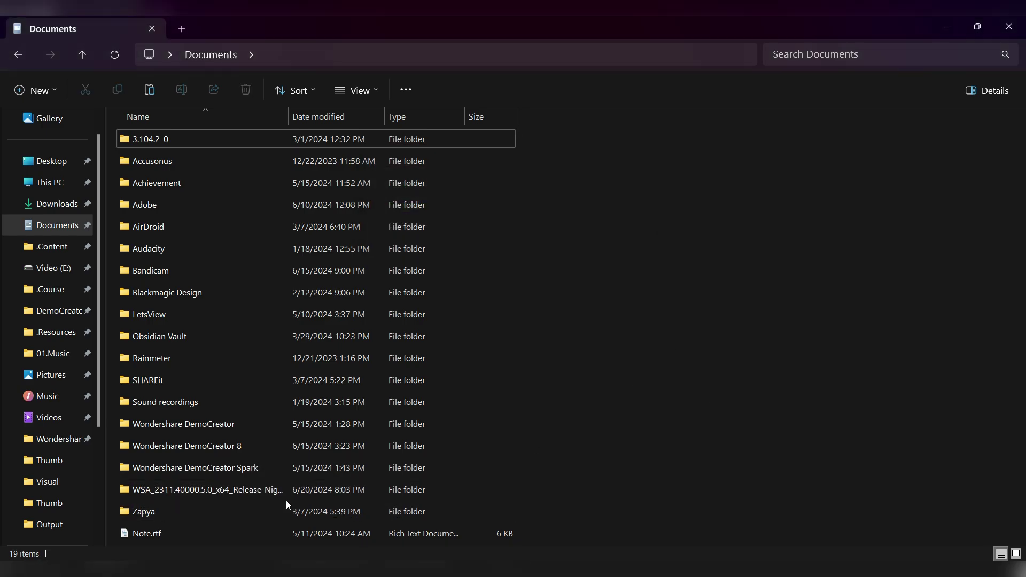
Step: Rename the copied folder in Documents to WSA
click(177, 489)
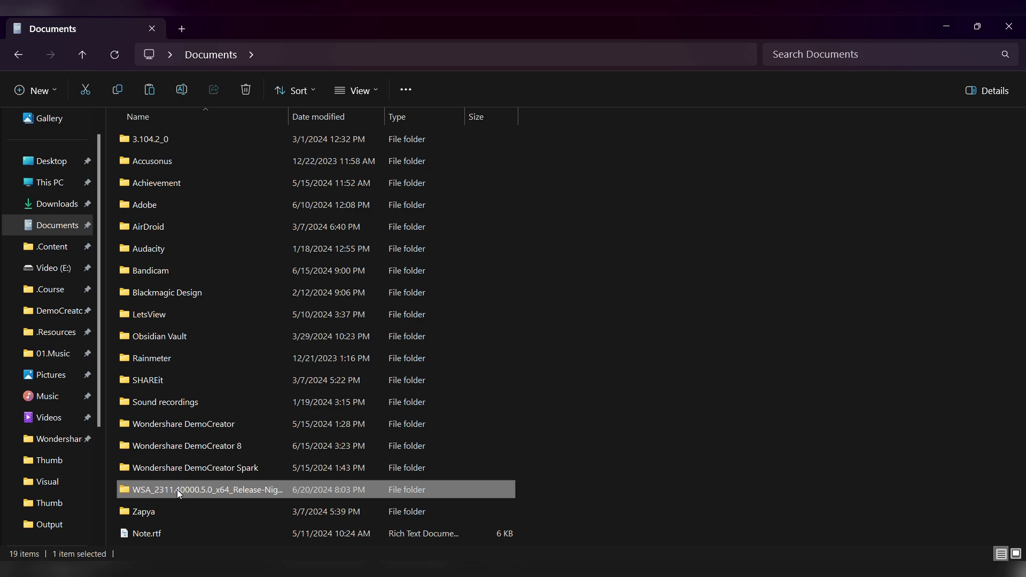
click(177, 489)
click(158, 489)
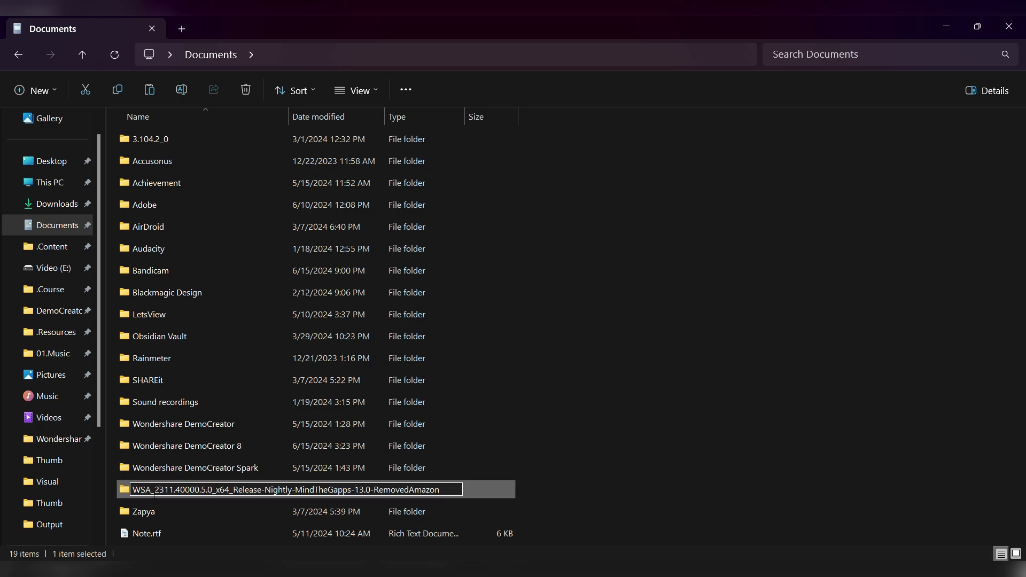
drag(152, 495, 453, 492)
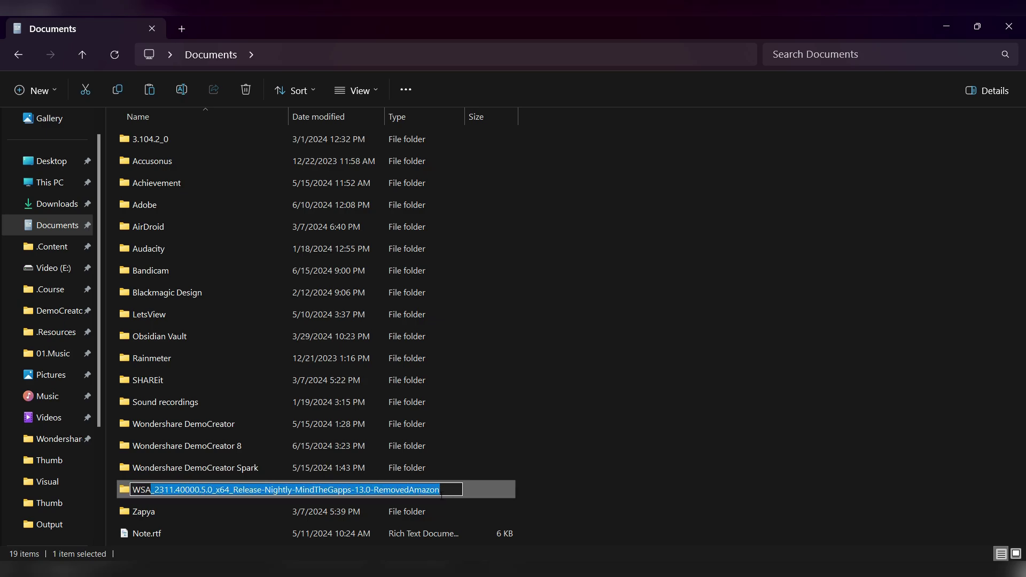
key(BackSpace)
key(Return)
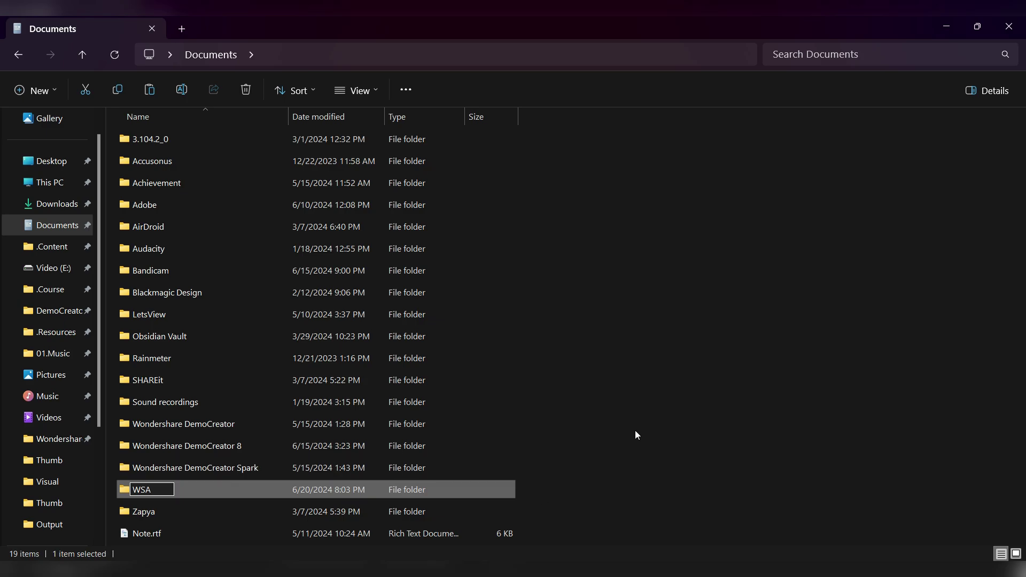
click(636, 433)
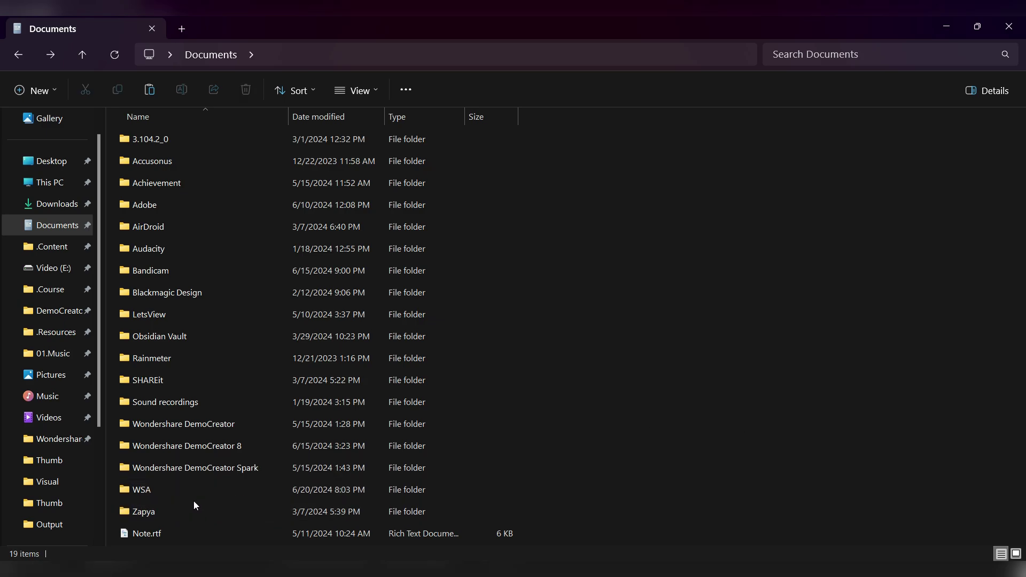
Step: Open WSA\WSA_2311.40000.5.0_x64 to view its 49 items
double_click(182, 492)
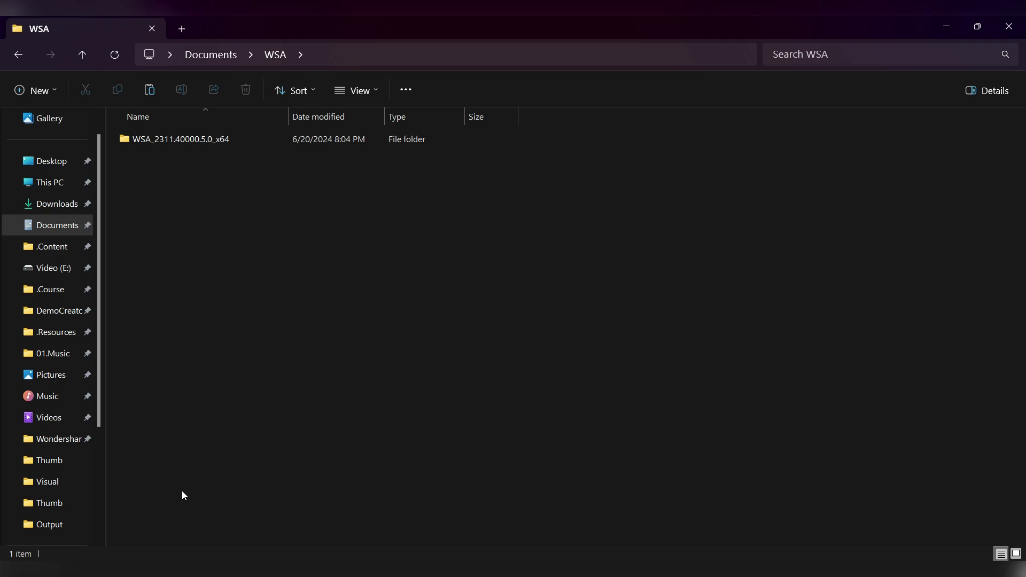
double_click(168, 143)
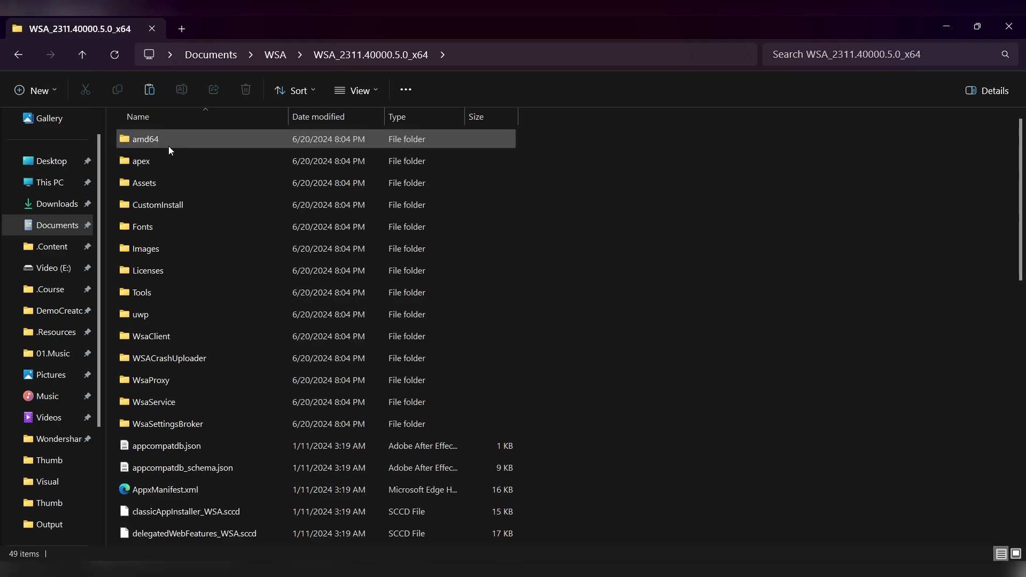
scroll(179, 317, down, 10)
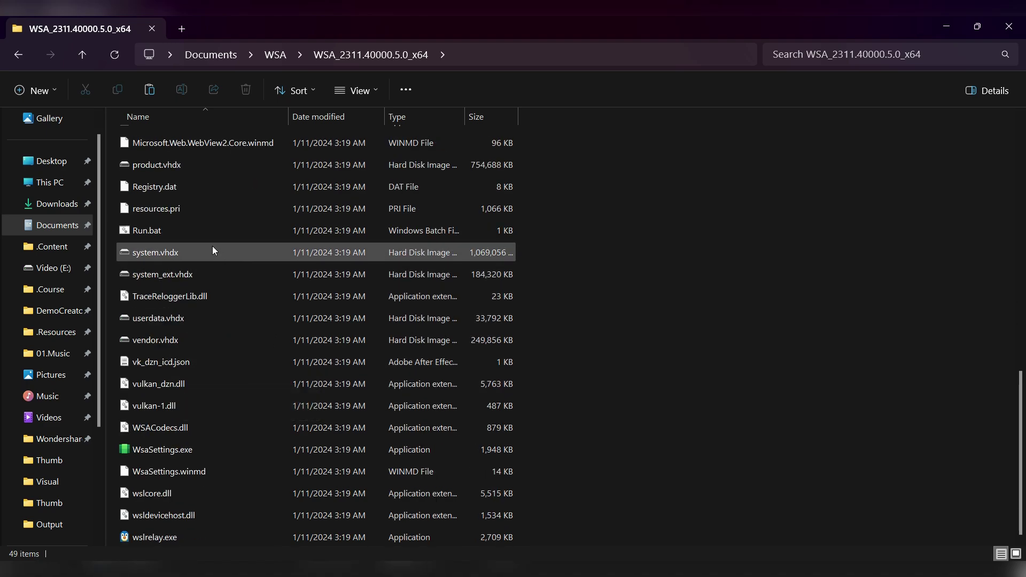
Step: Run Run.bat as administrator, choosing Run anyway past the SmartScreen warning
right_click(176, 234)
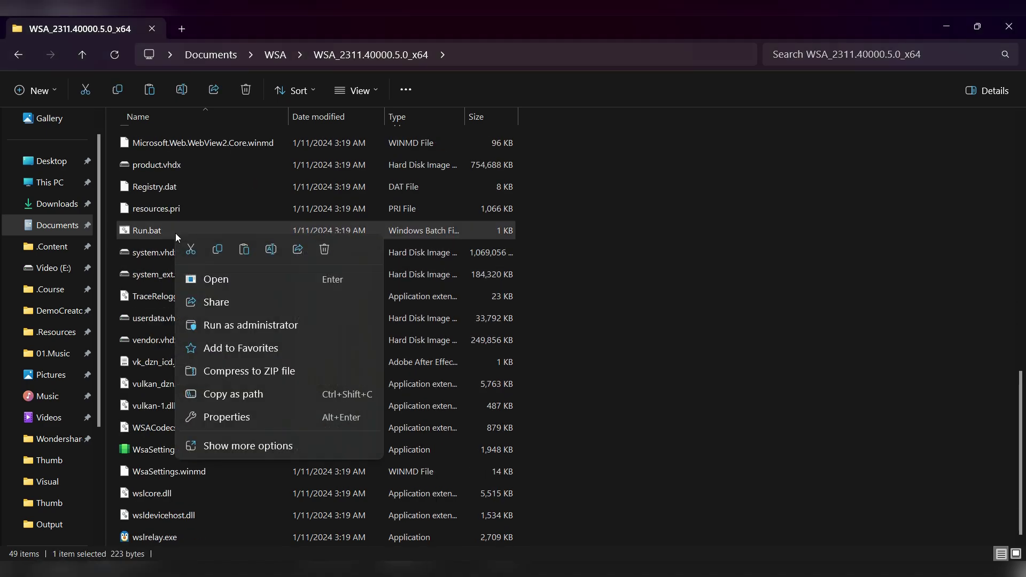
click(229, 324)
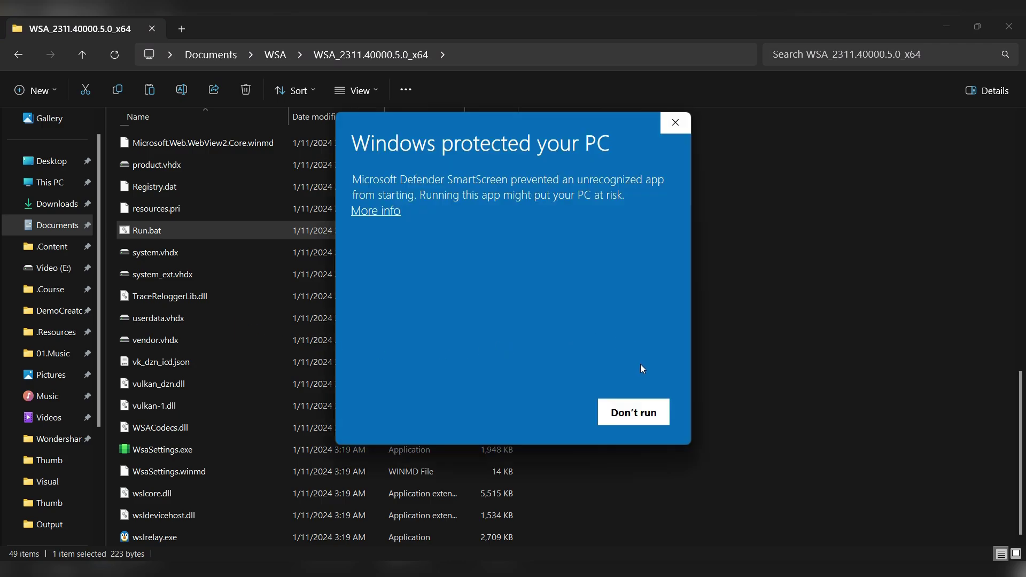
click(384, 213)
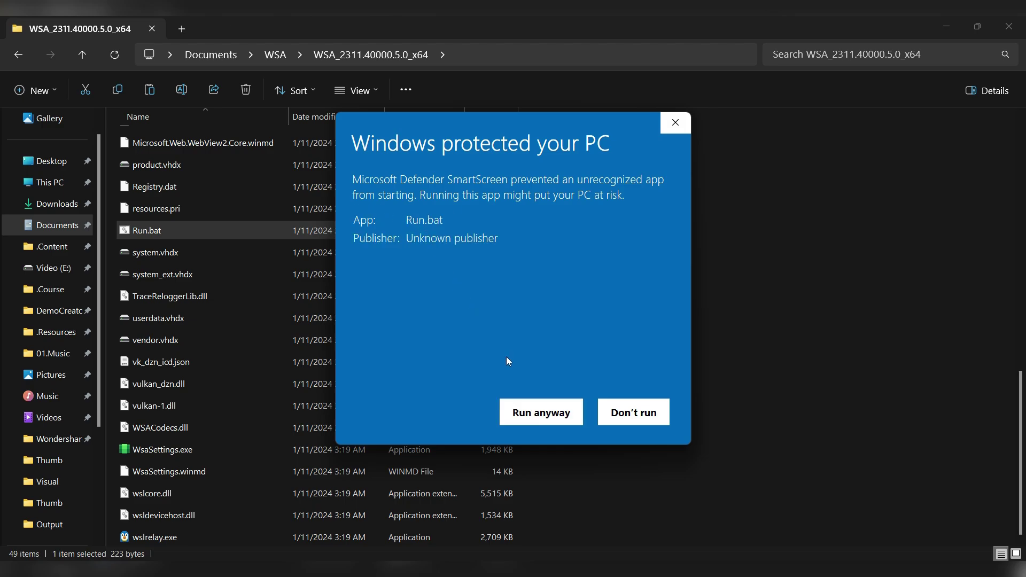
click(532, 412)
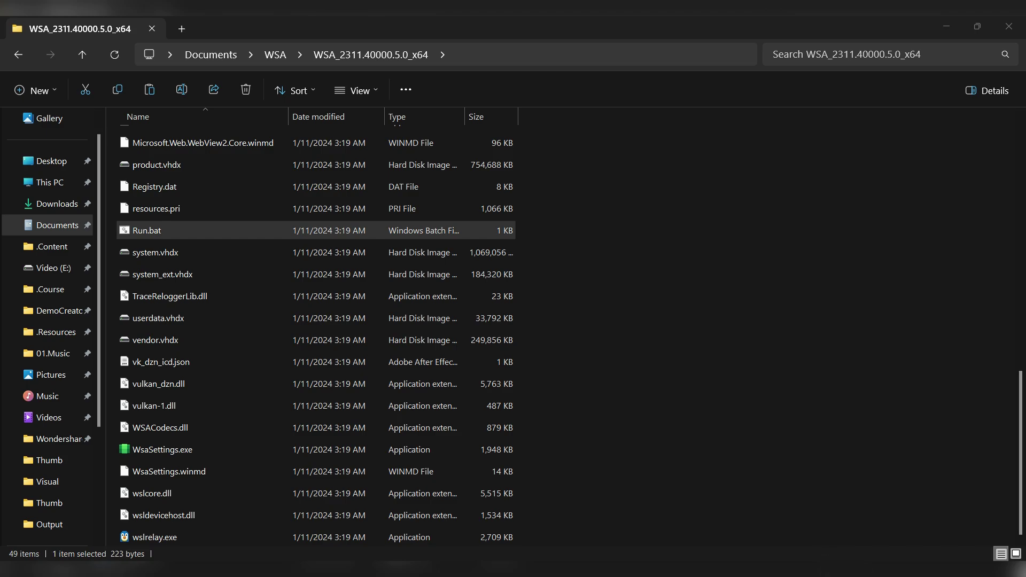
scroll(434, 405, up, 10)
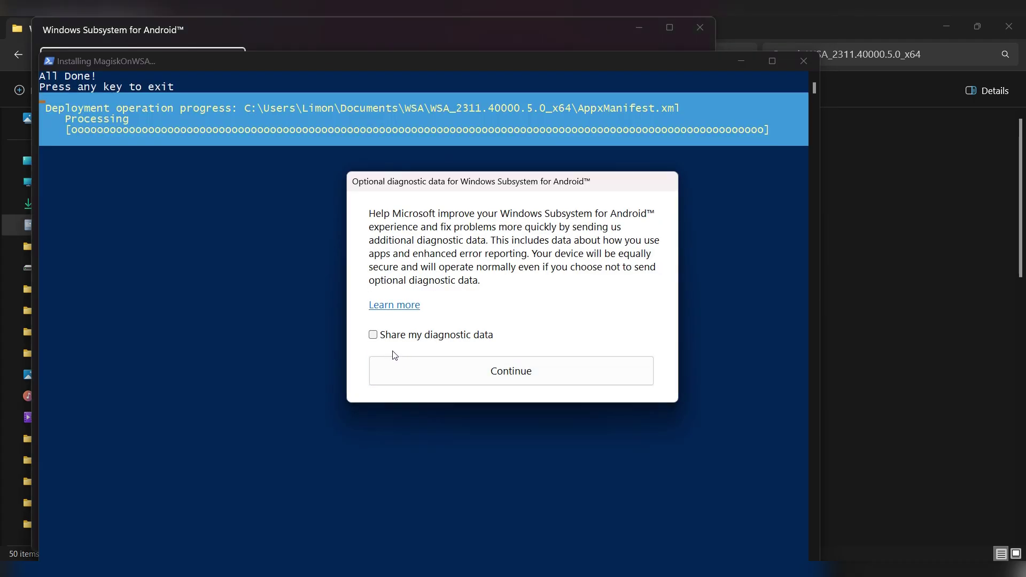
Step: Opt in to WSA diagnostic data sharing, then bring File Explorer forward and minimize it
click(374, 335)
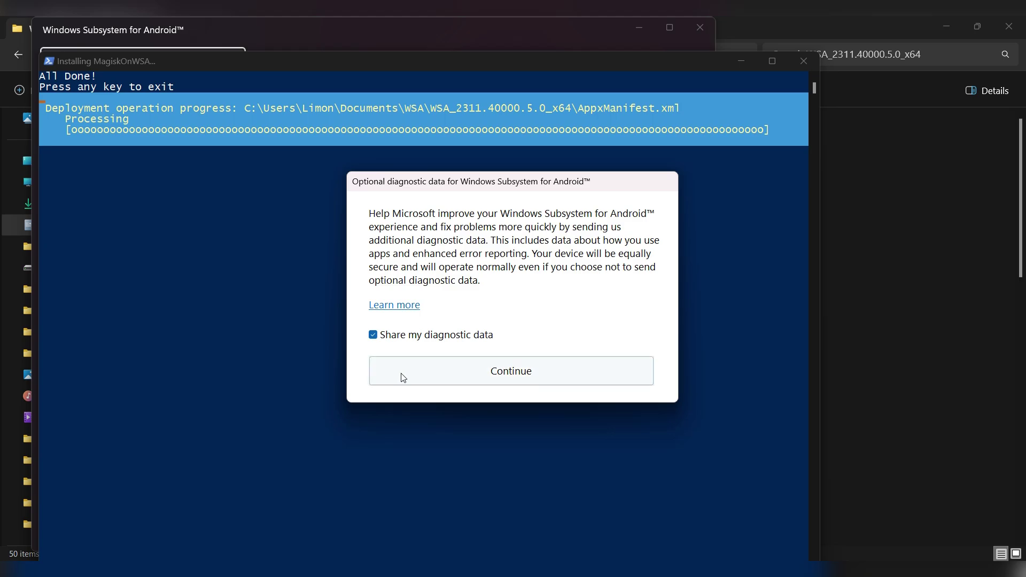
click(502, 381)
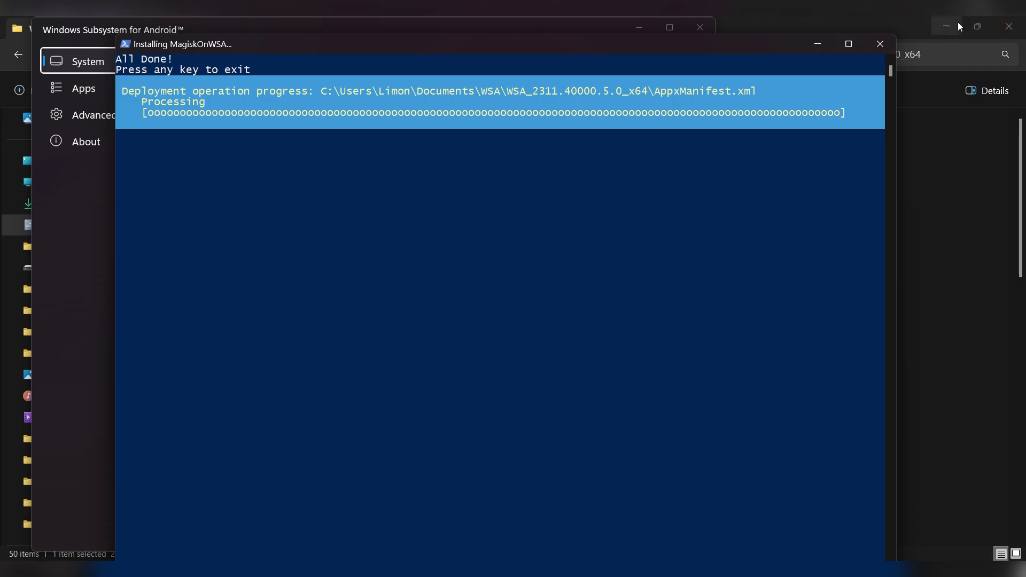
click(951, 80)
click(658, 162)
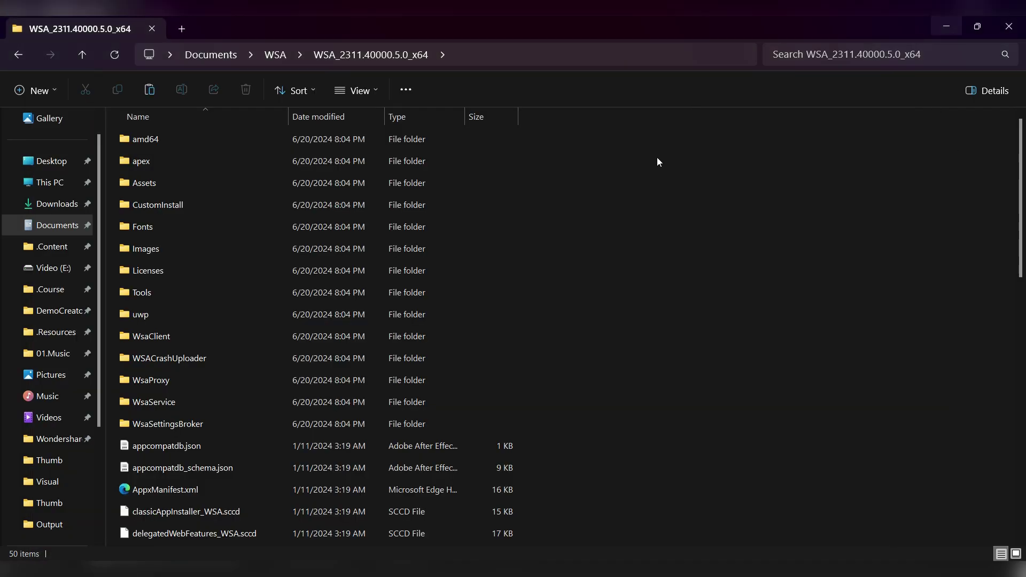
click(937, 23)
Step: Search Start for 'windows su' and launch Windows Subsystem for Android settings
key(super)
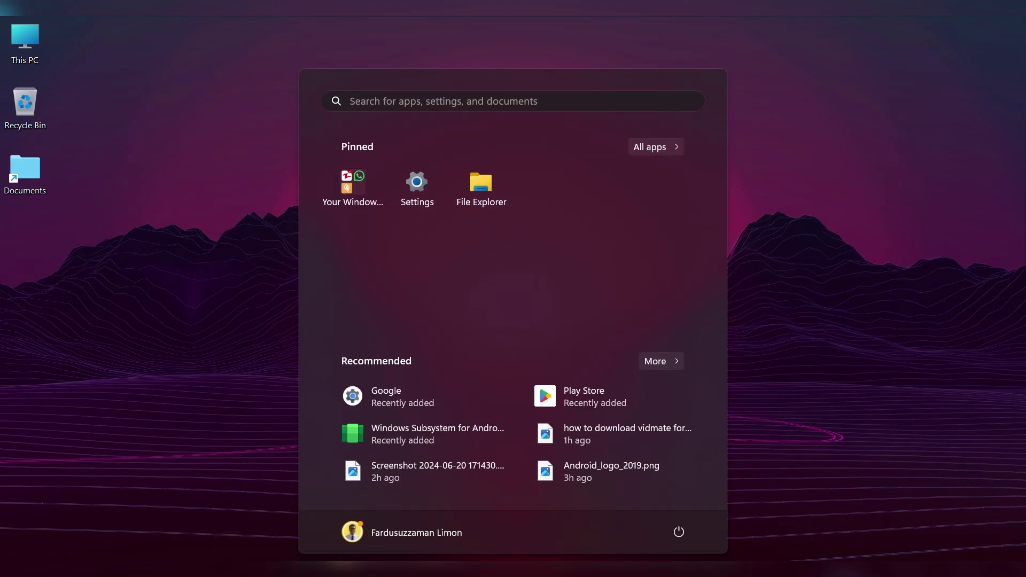
text(windows su)
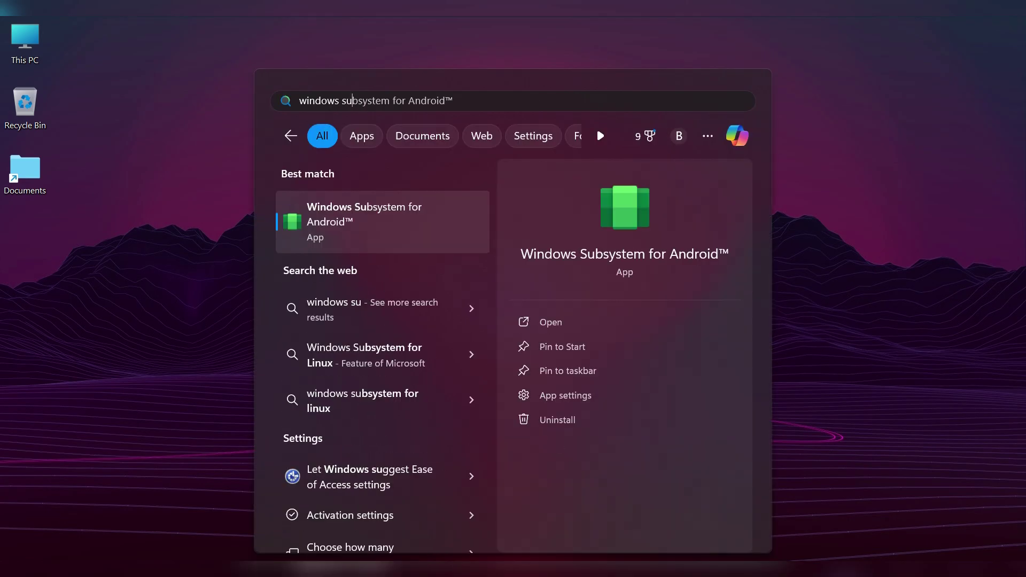
click(376, 218)
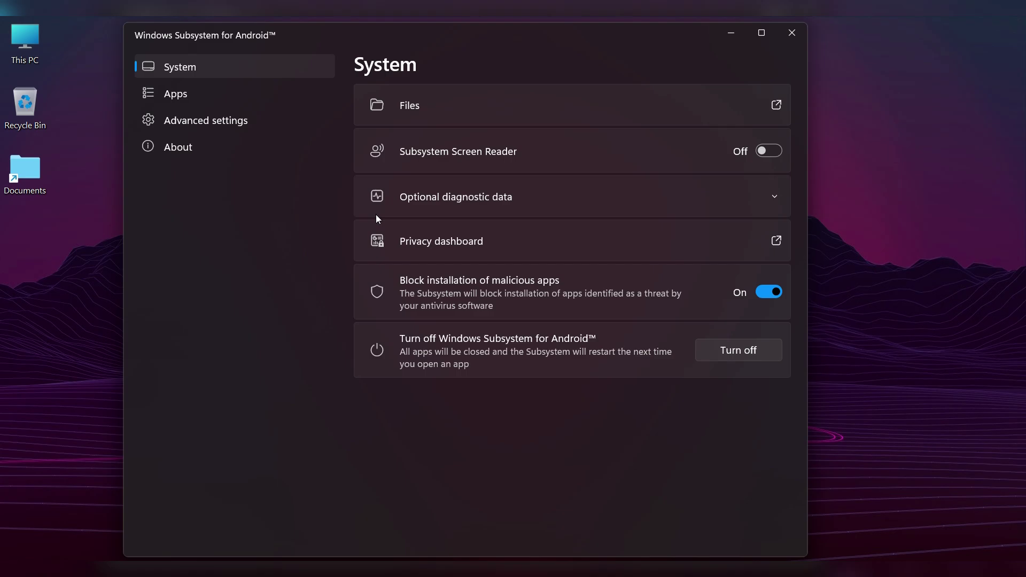
Step: In Advanced settings, turn on Developer mode, set window focus to Independent, and enable Share user folders
click(242, 130)
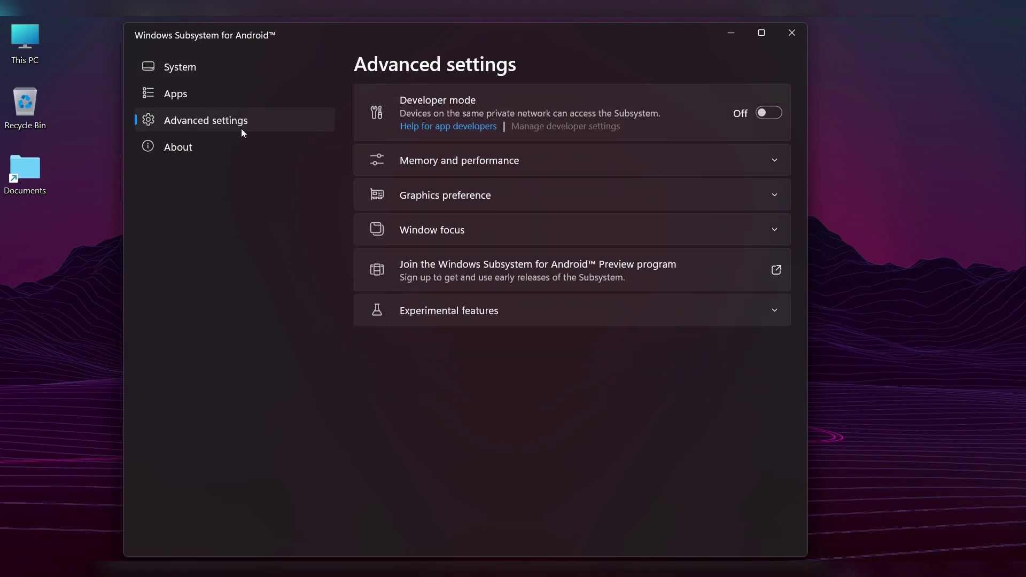
click(767, 114)
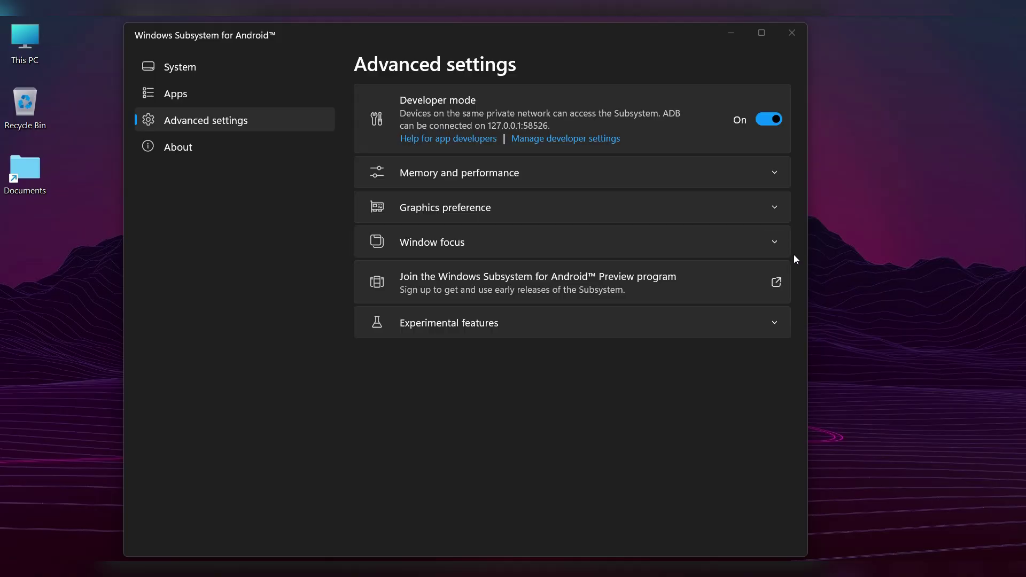
click(775, 244)
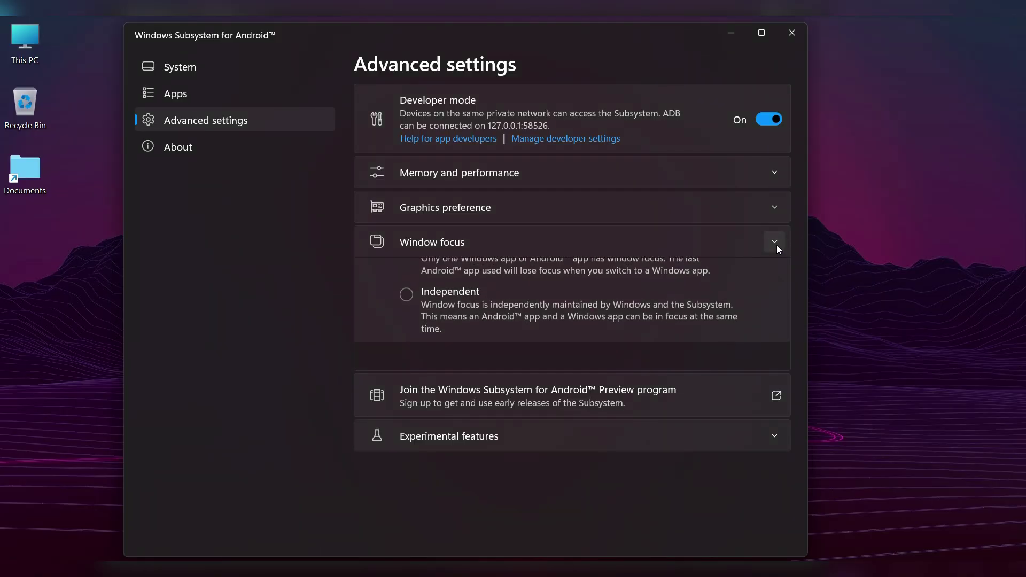
click(405, 326)
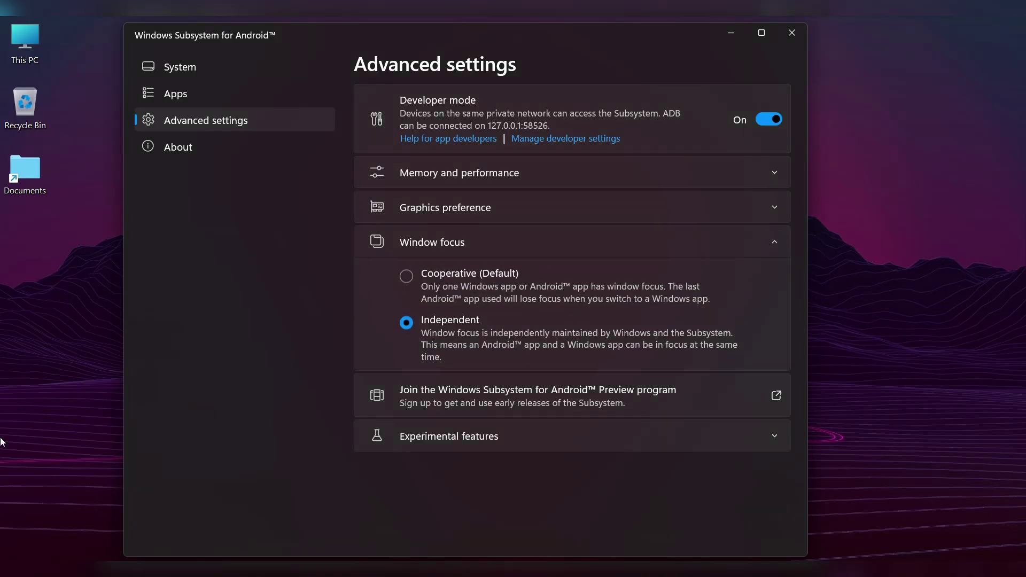
click(546, 243)
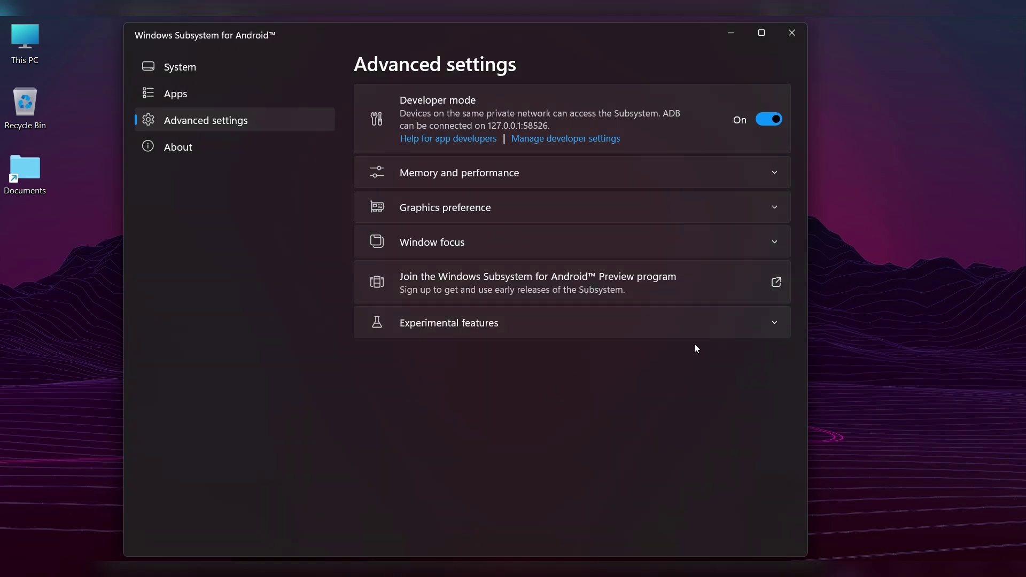
click(776, 321)
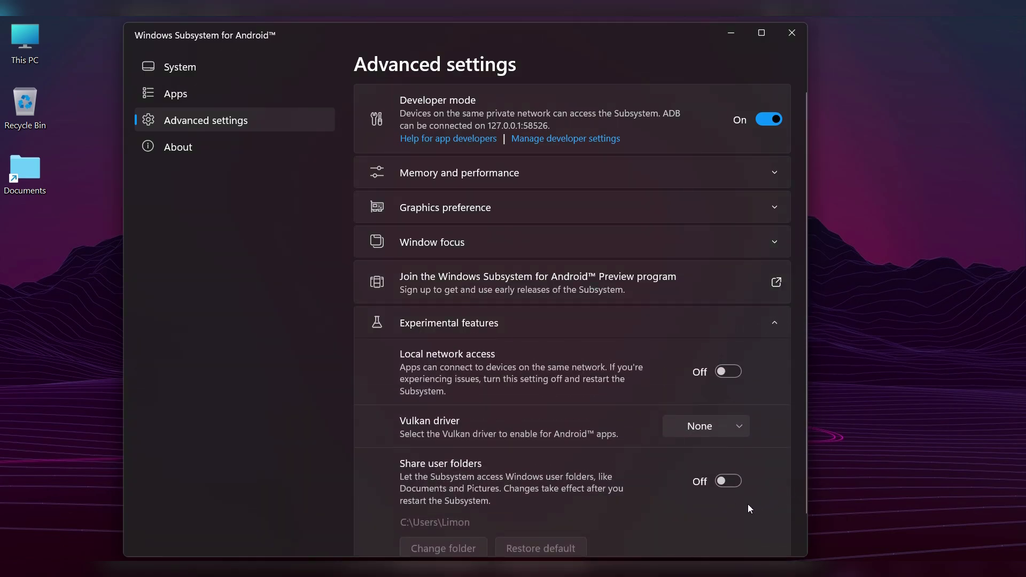
click(731, 481)
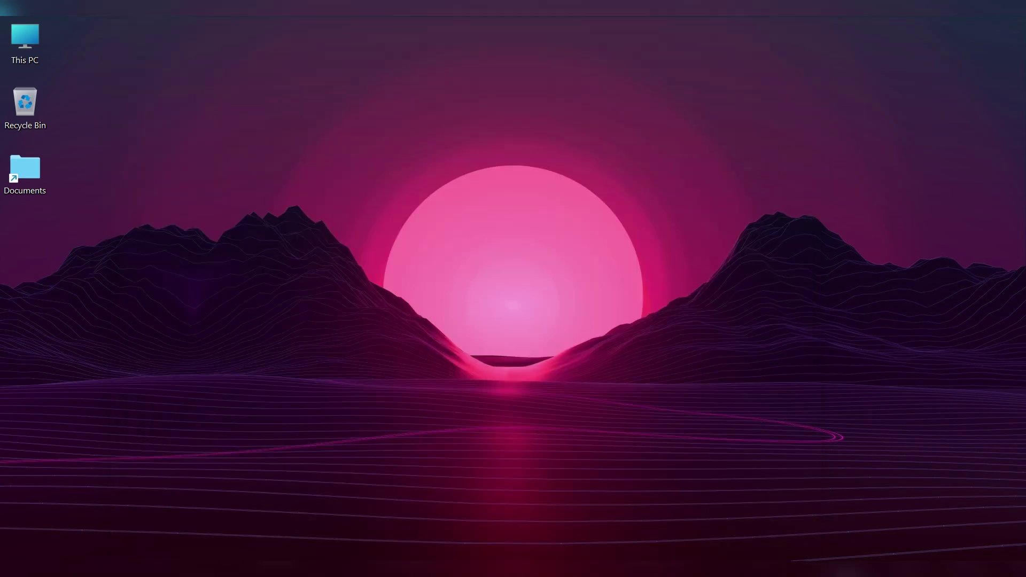
Step: Search 'play' from the Start menu and launch Google Play Store
key(super)
text(play)
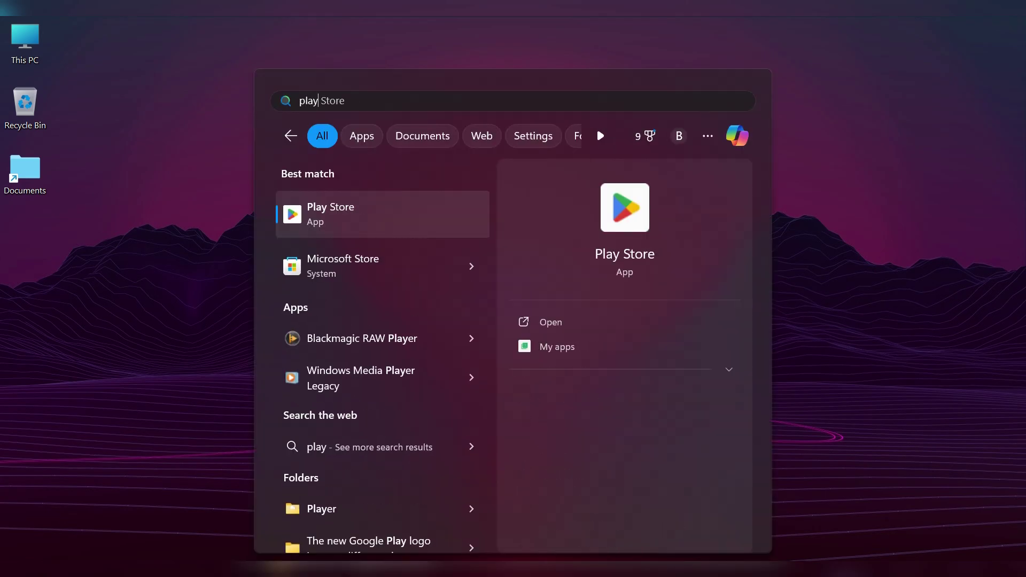
click(368, 221)
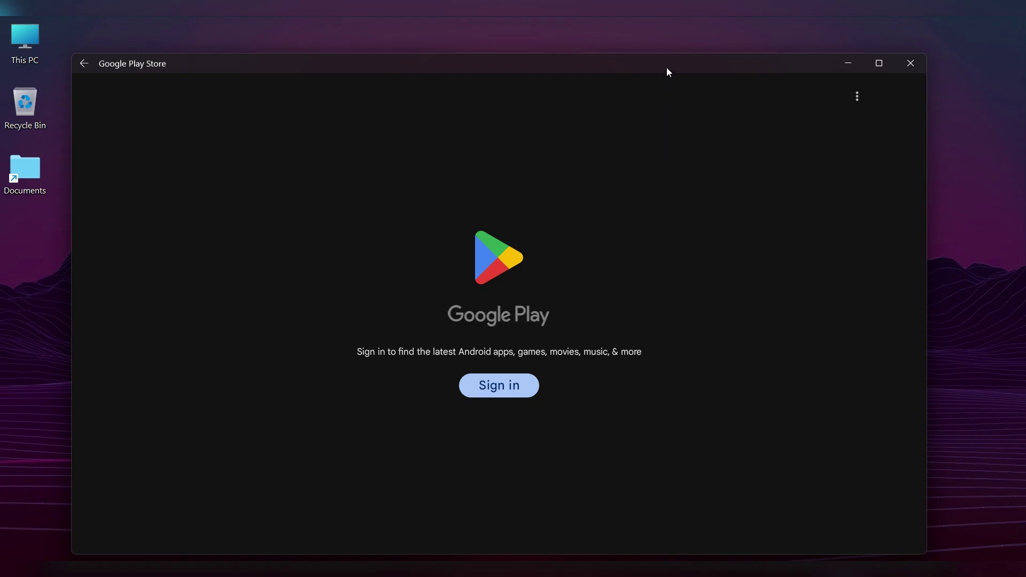
Step: Sign in to Google Play and search the store for 'vidmate'
drag(666, 69, 682, 61)
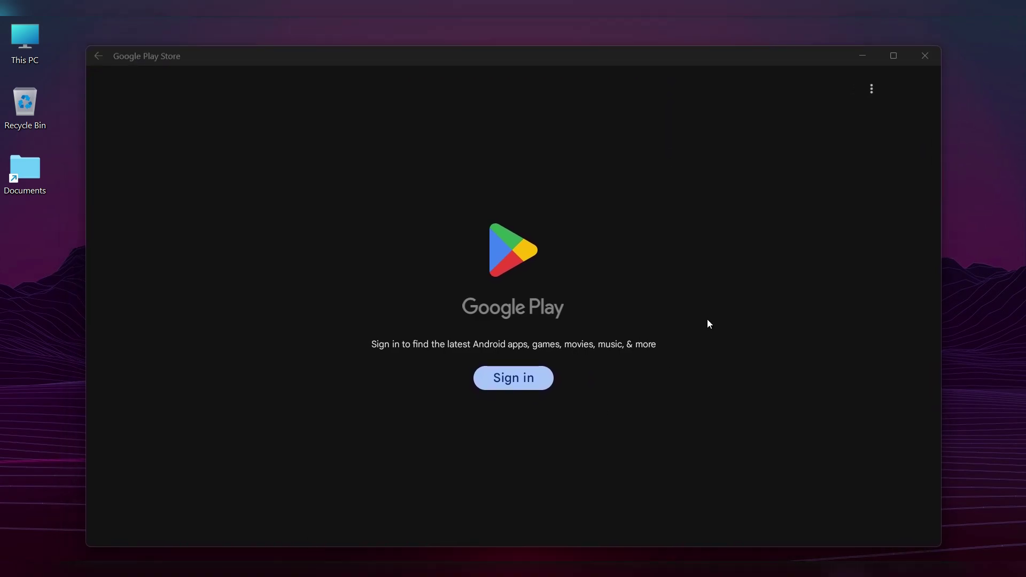
click(515, 387)
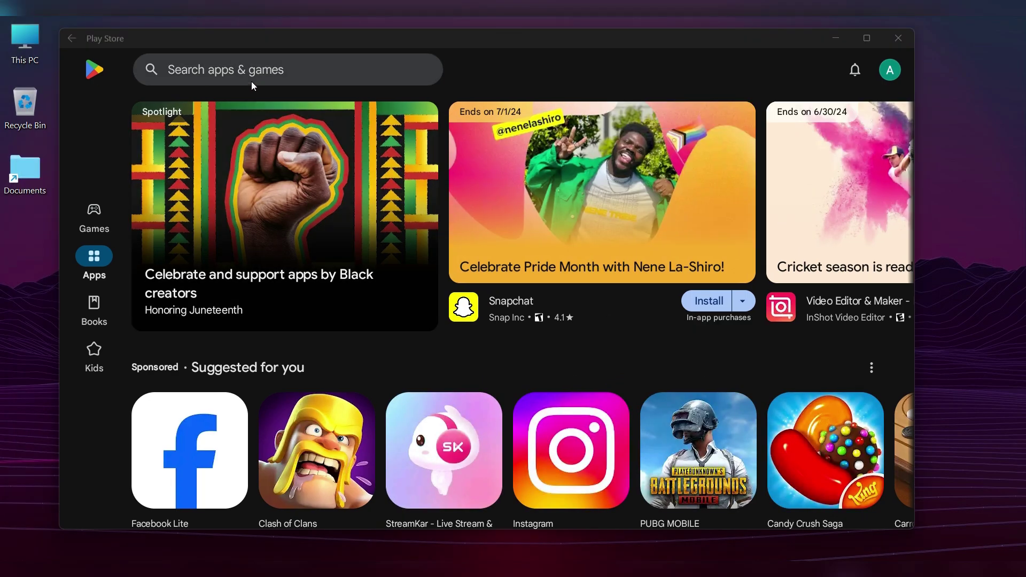
click(251, 81)
text(v)
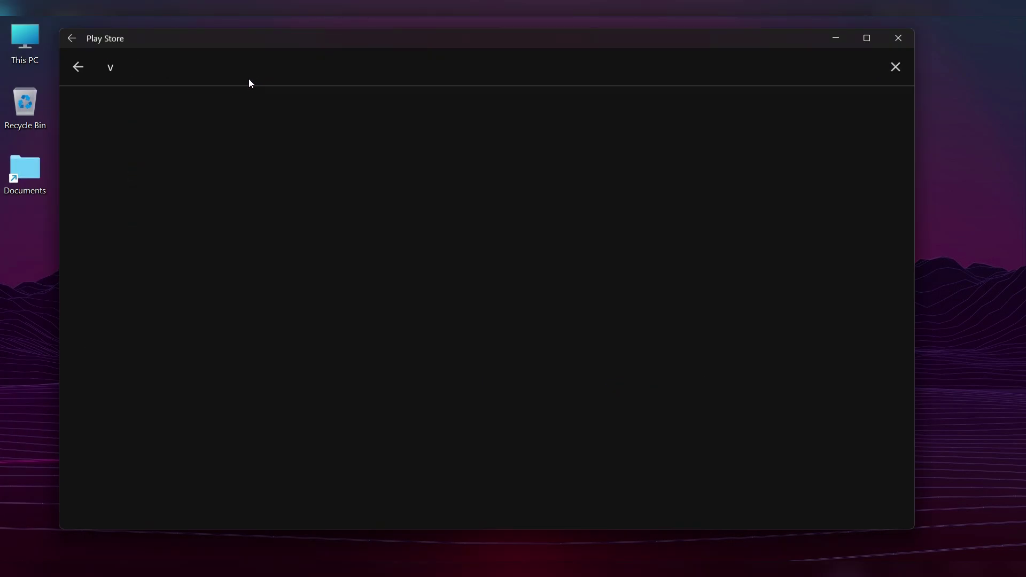
text(idmate)
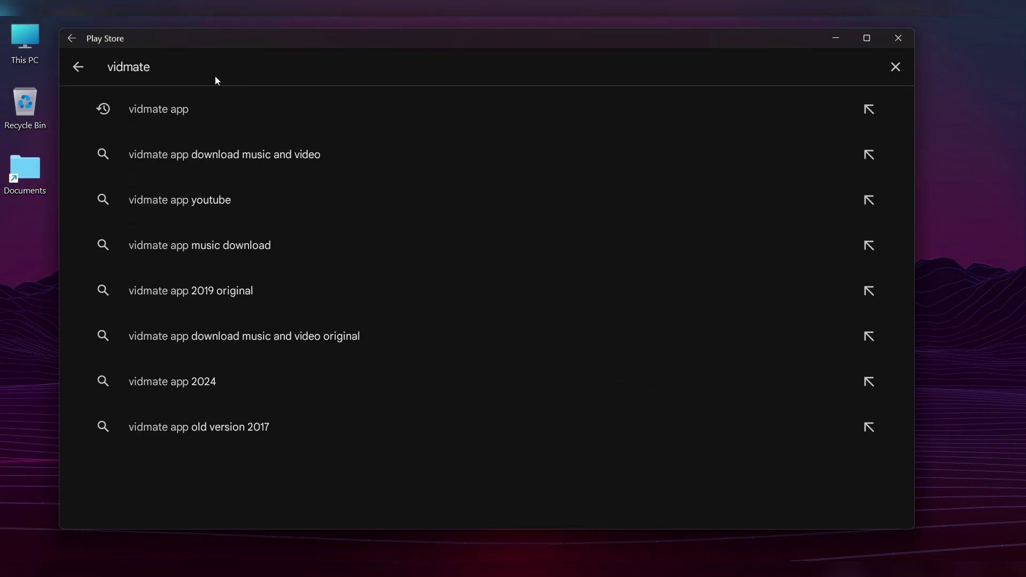
key(Return)
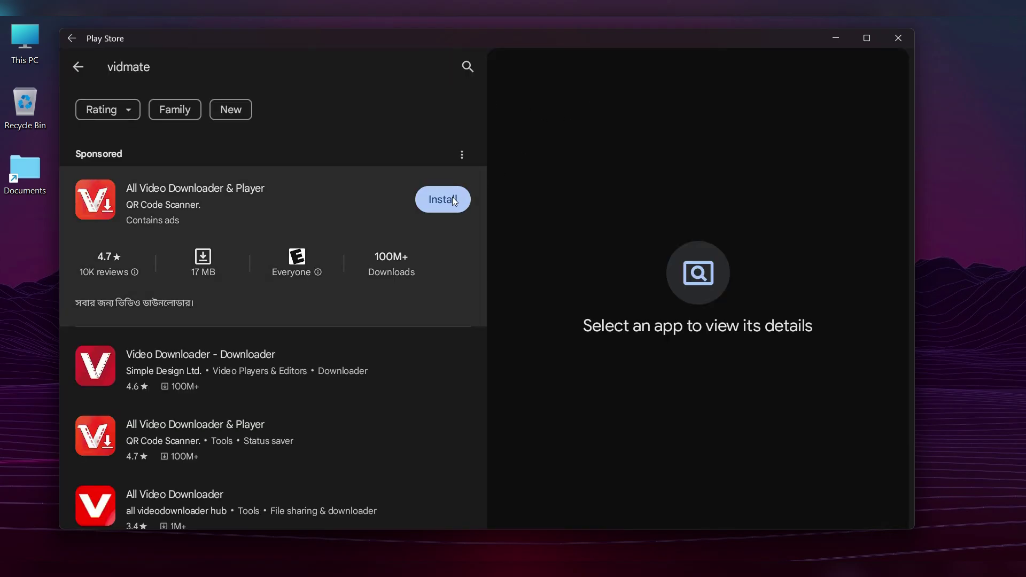
Step: Install All Video Downloader & Player and open it once installation finishes
click(447, 199)
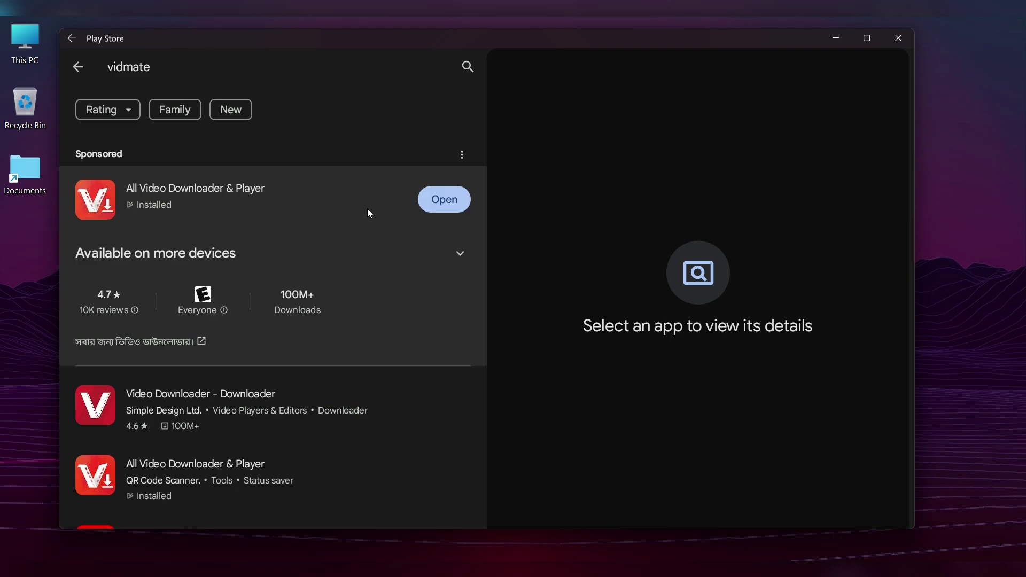
click(444, 201)
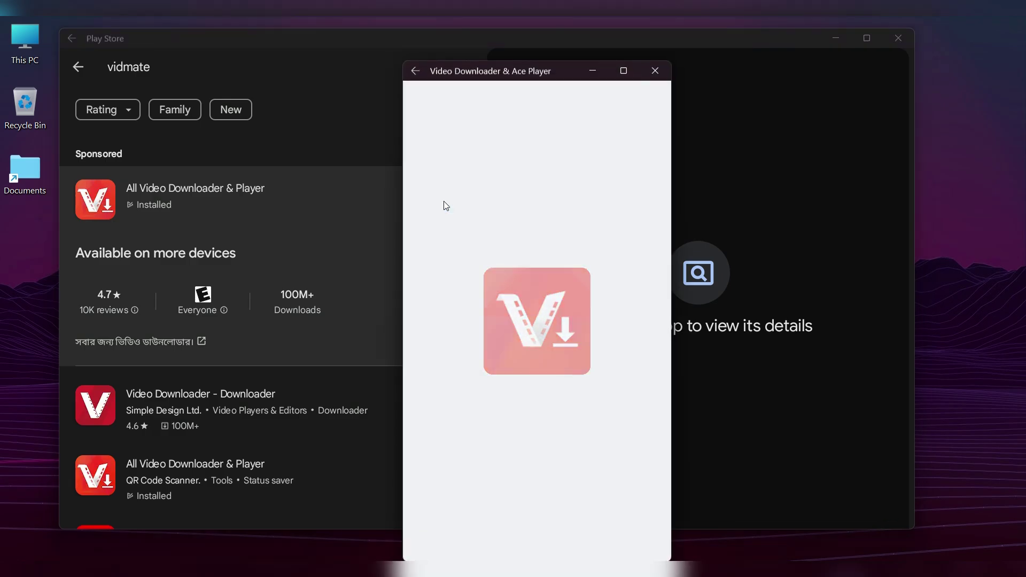
Step: Confirm English as the app language, allow notifications, and advance the how-to guide to step 2
drag(566, 68, 564, 46)
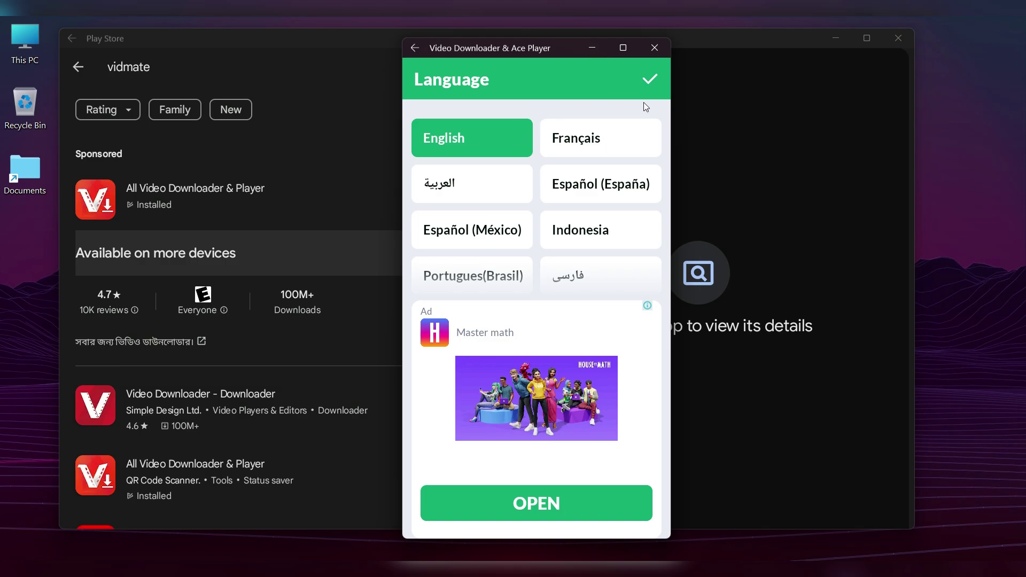
click(647, 81)
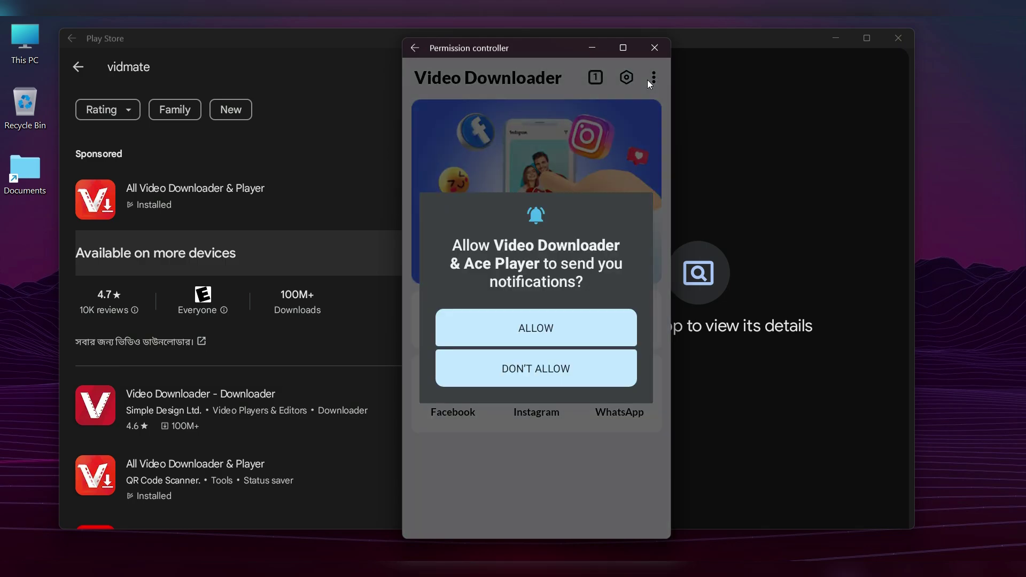
click(531, 334)
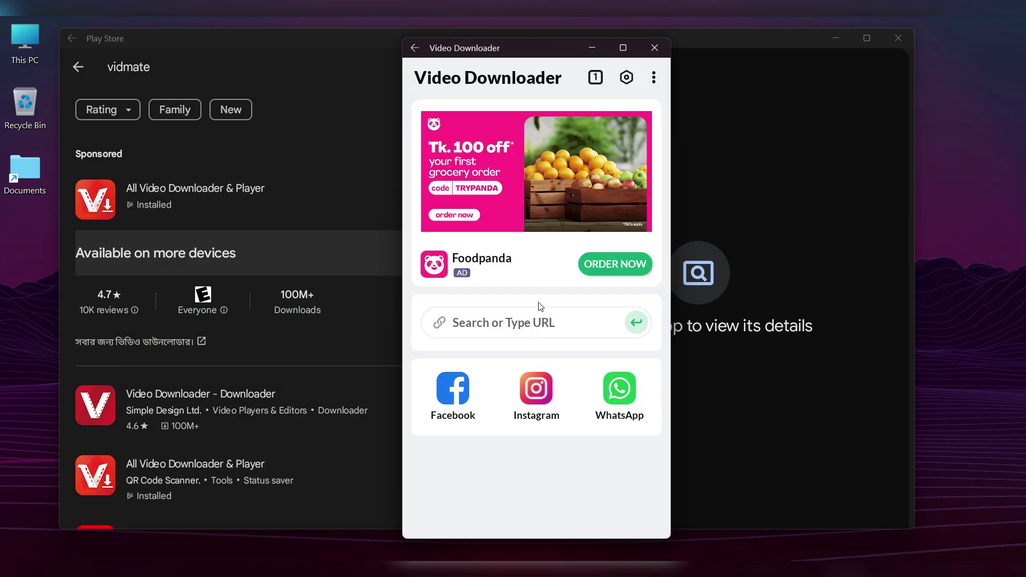
click(501, 326)
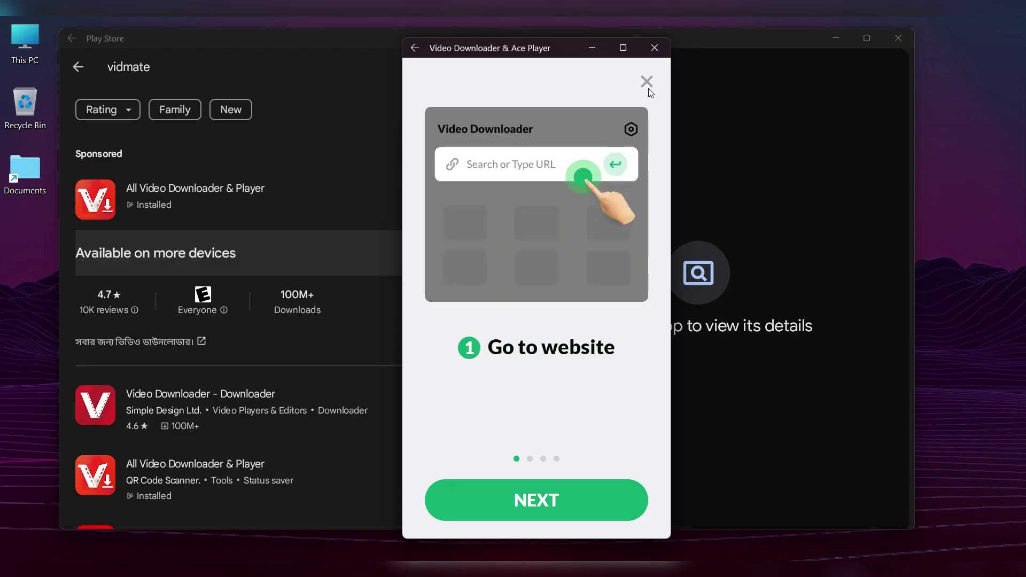
click(517, 497)
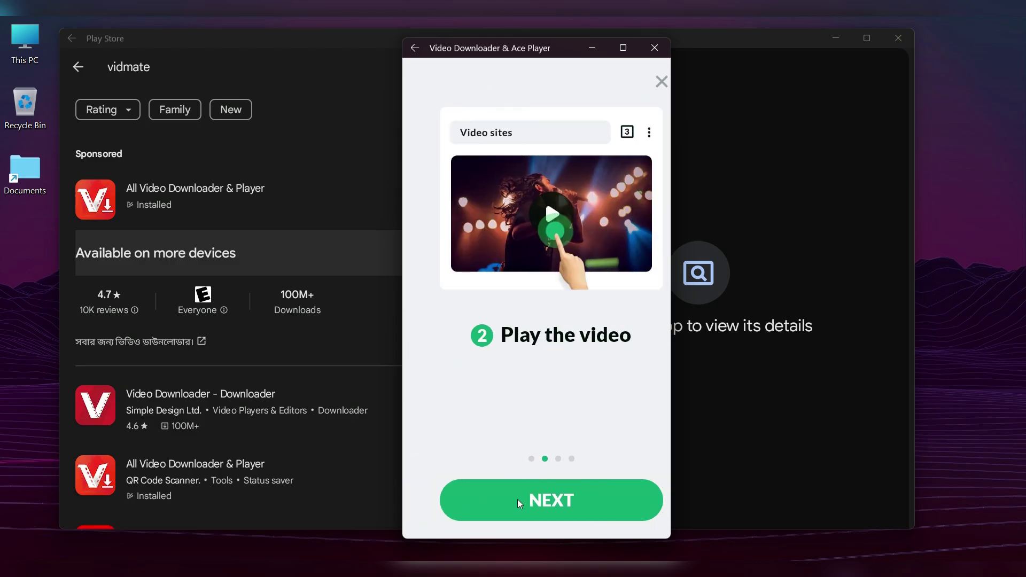